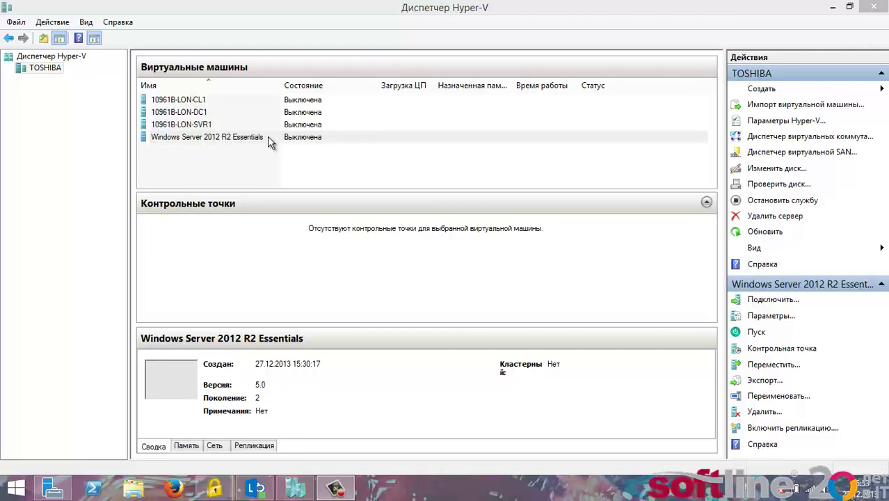
- Start the Windows Server 2012 R2 Essentials VM and connect to its console window
right_click(268, 137)
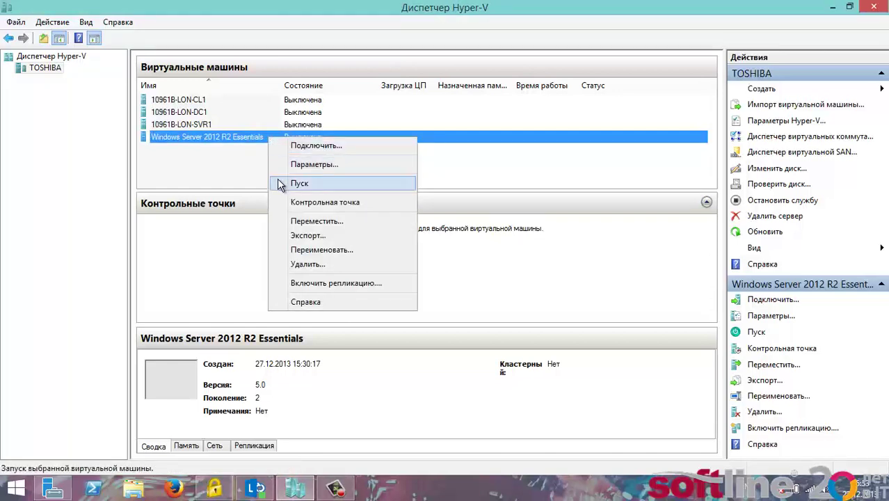
left_click(293, 184)
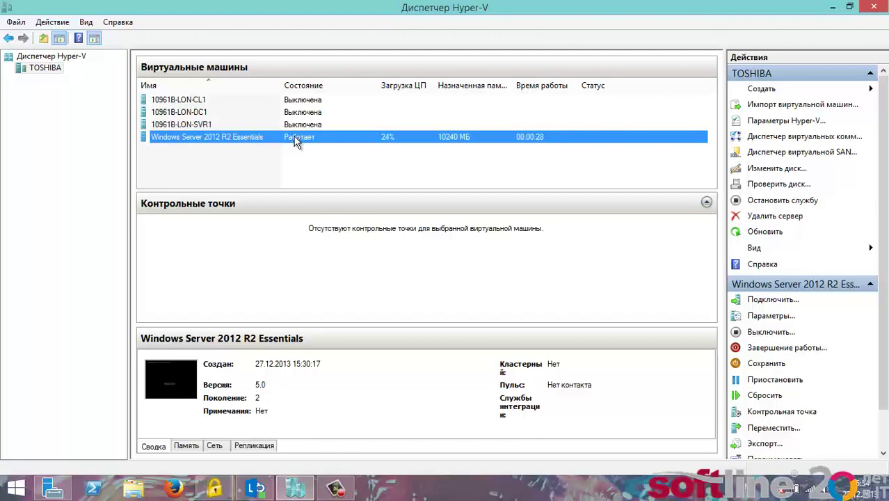
right_click(295, 141)
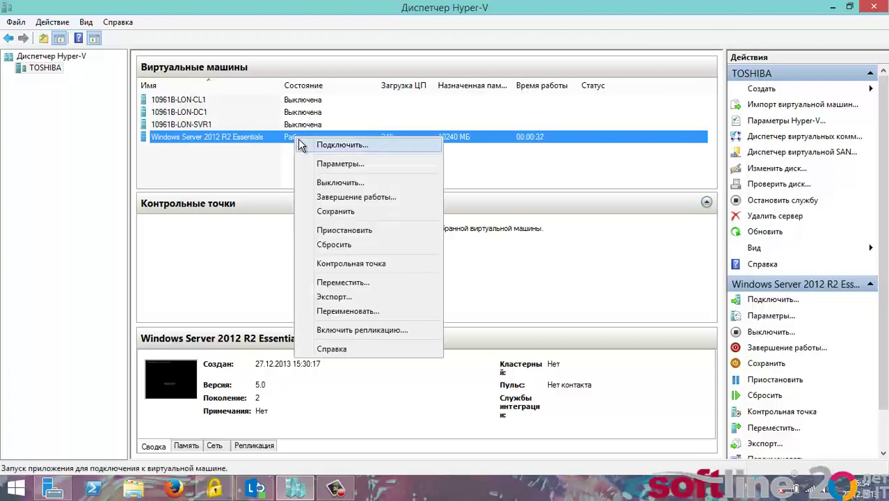
left_click(300, 144)
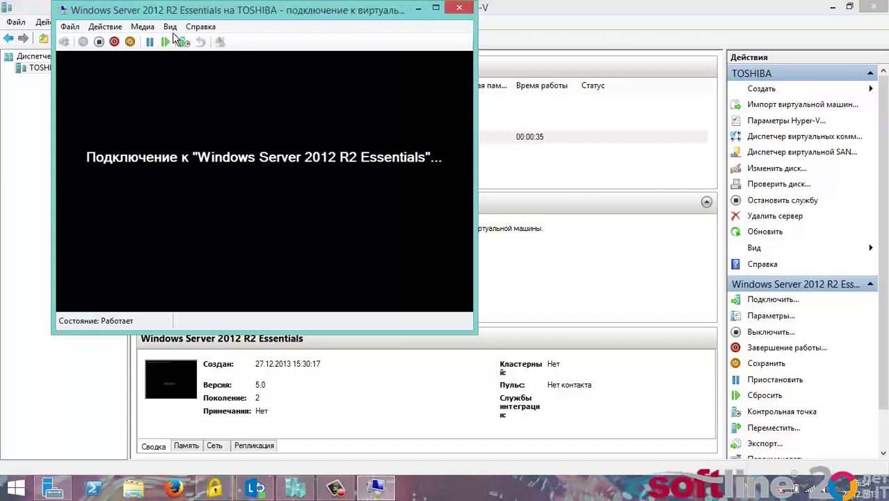
- Try the connection's full-screen view, then return to windowed view
left_click(170, 26)
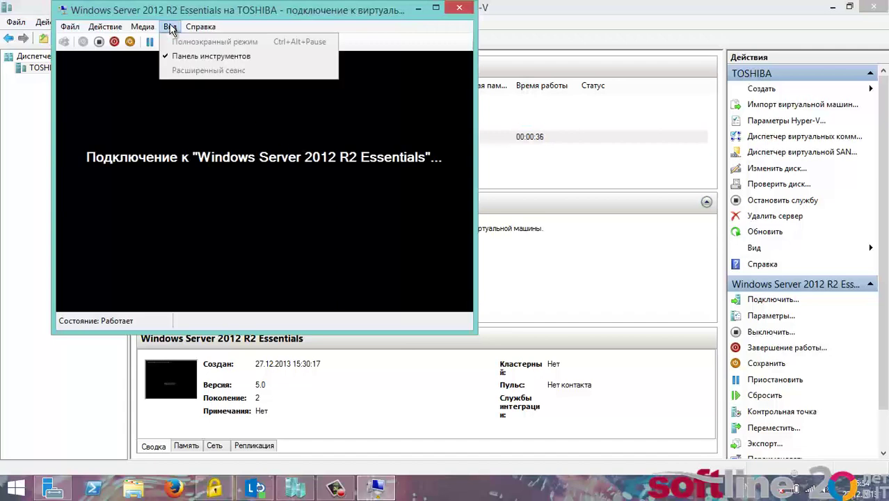
key("Escape")
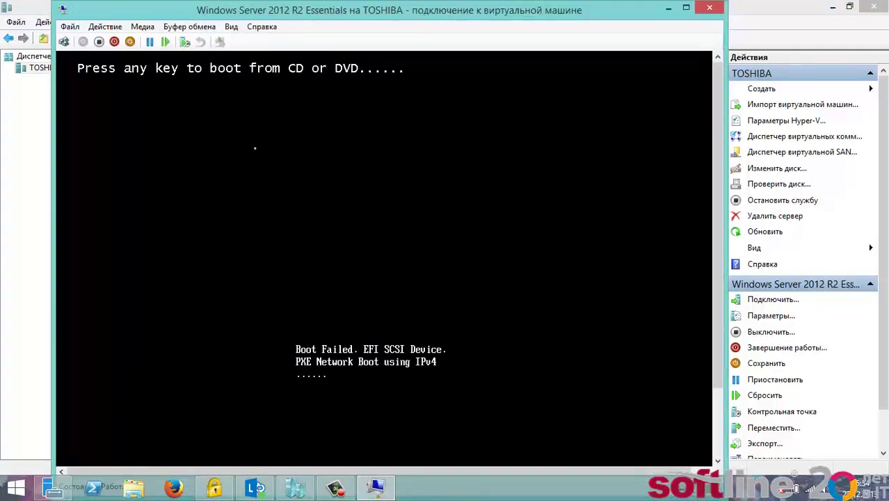
left_click(230, 26)
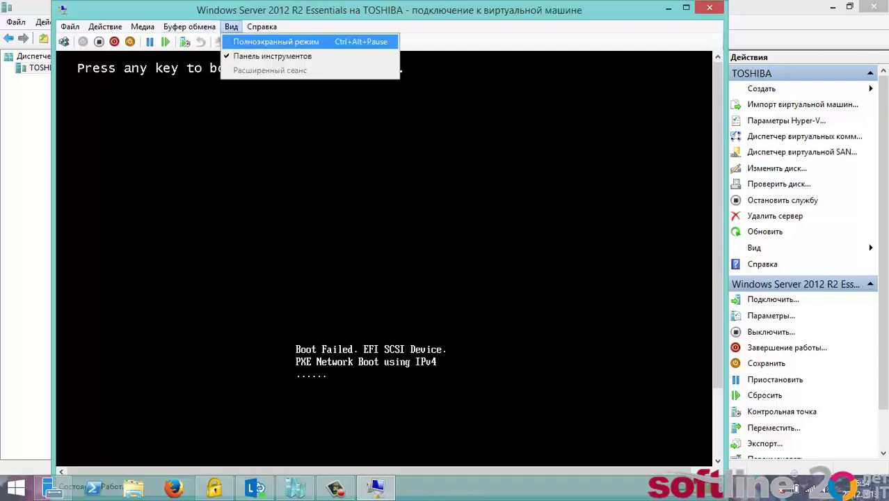
left_click(271, 40)
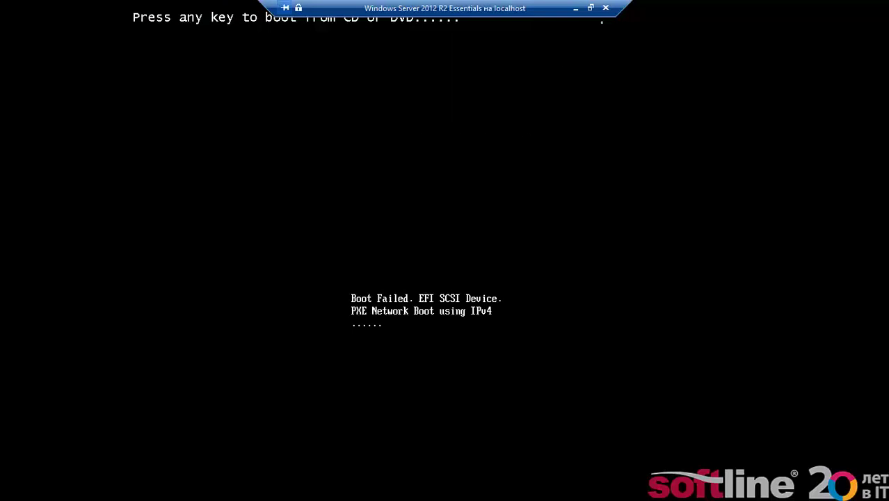
left_click(590, 8)
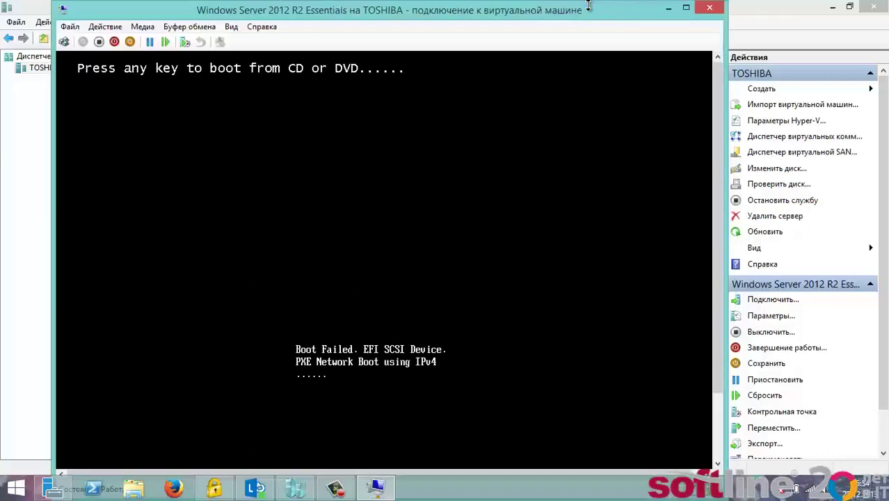
- Reset the VM, boot it from the installation DVD, and view it full screen
left_click(164, 42)
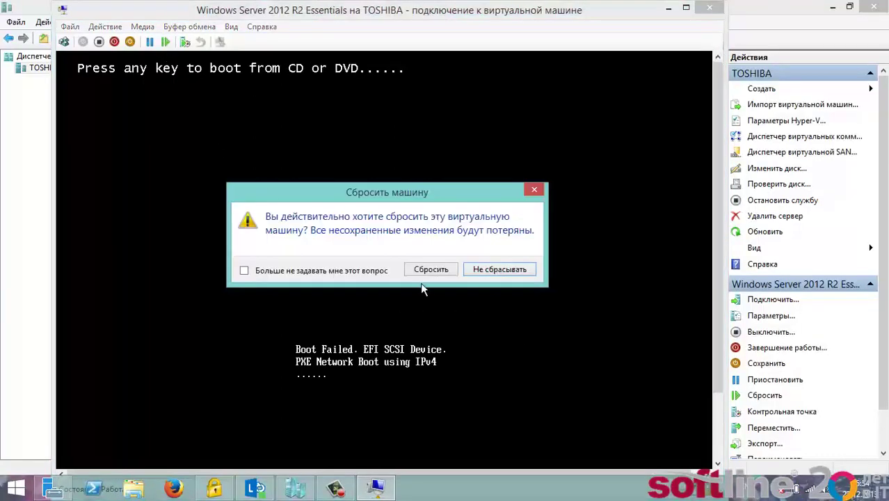
left_click(430, 270)
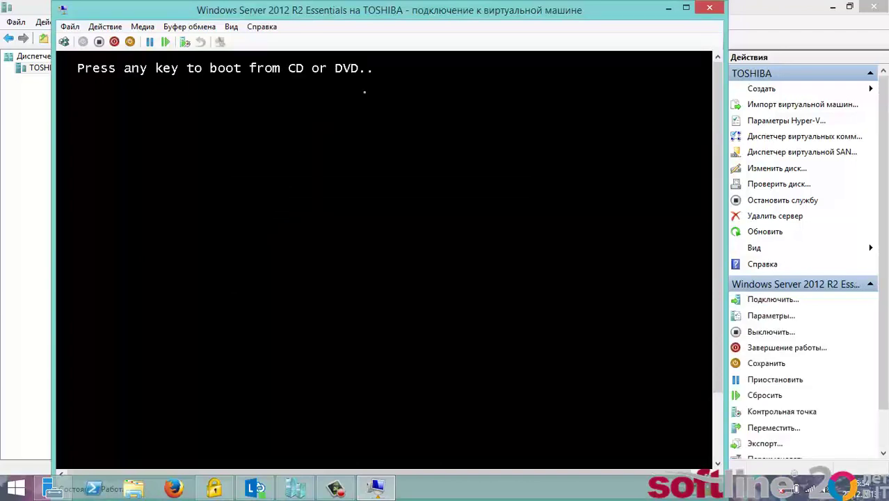
key("Return")
left_click(232, 27)
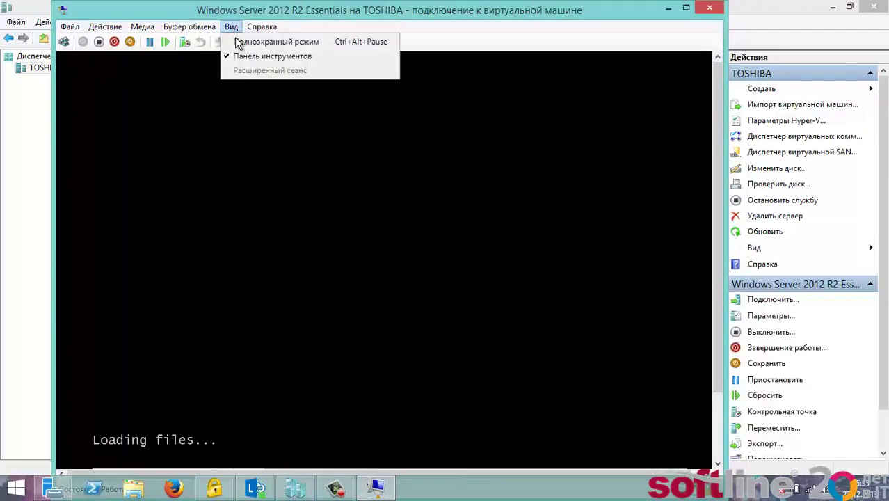
left_click(237, 42)
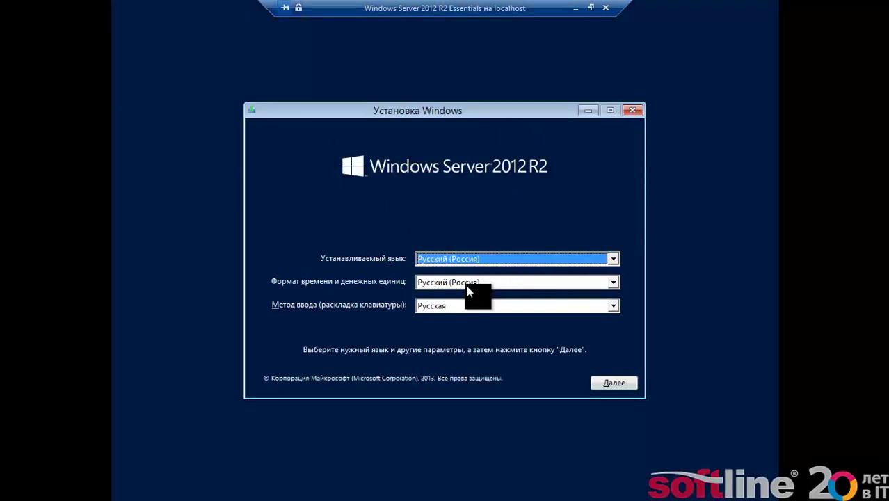
- Accept the Russian language settings and begin the Windows installation
left_click(613, 384)
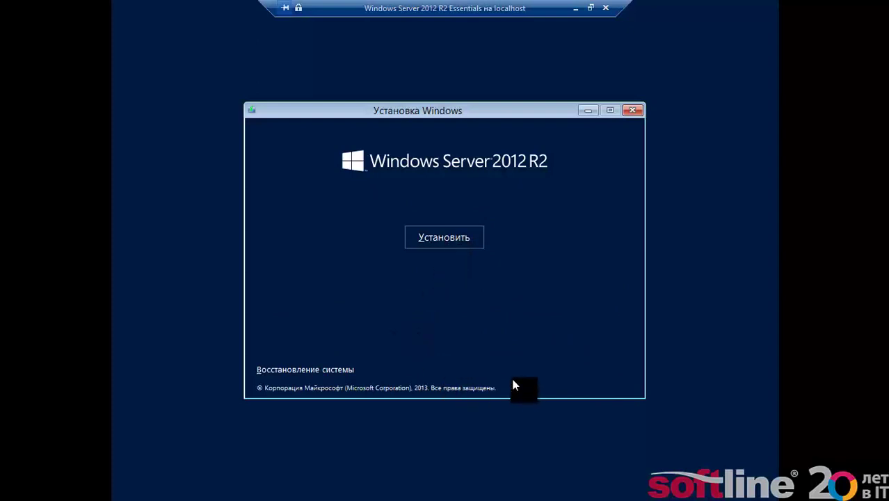
left_click(451, 239)
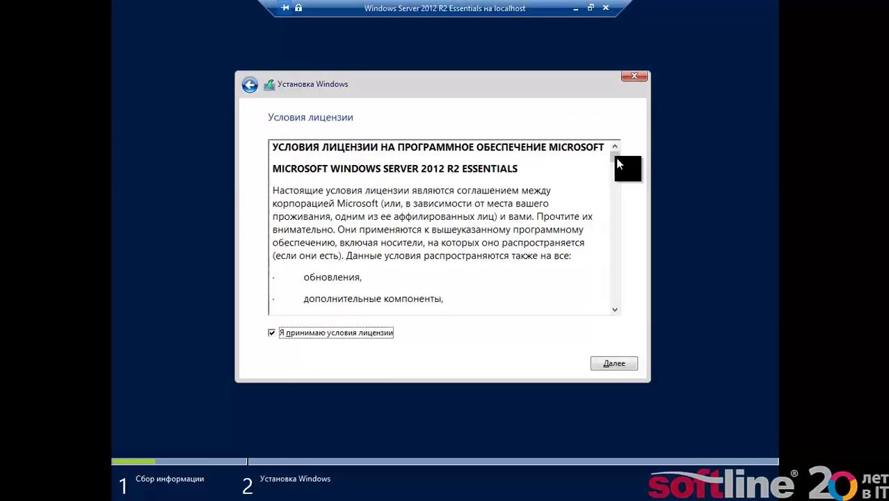
- Read through and accept the Windows license terms
scroll(622, 179, "down", 15)
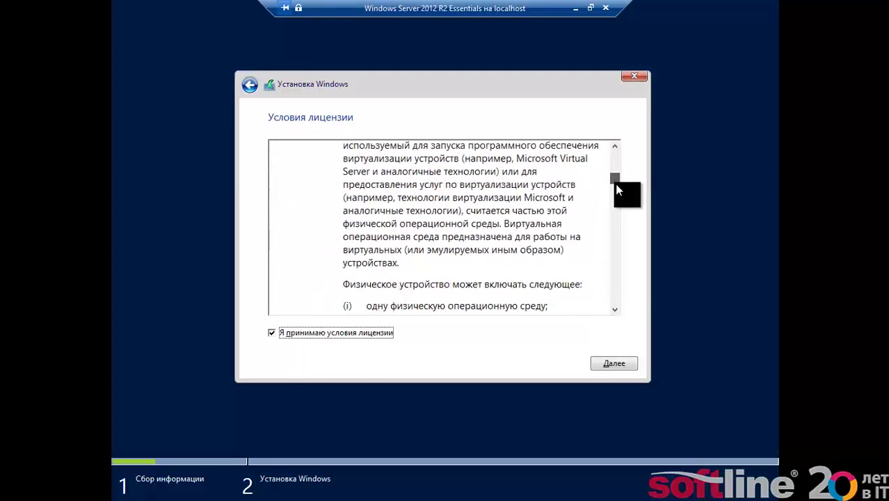
left_click_drag(615, 184, 605, 314)
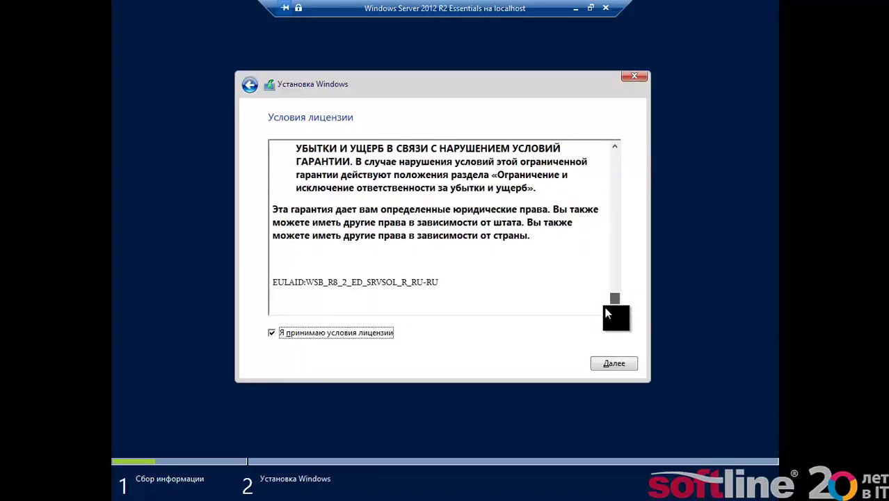
left_click(607, 363)
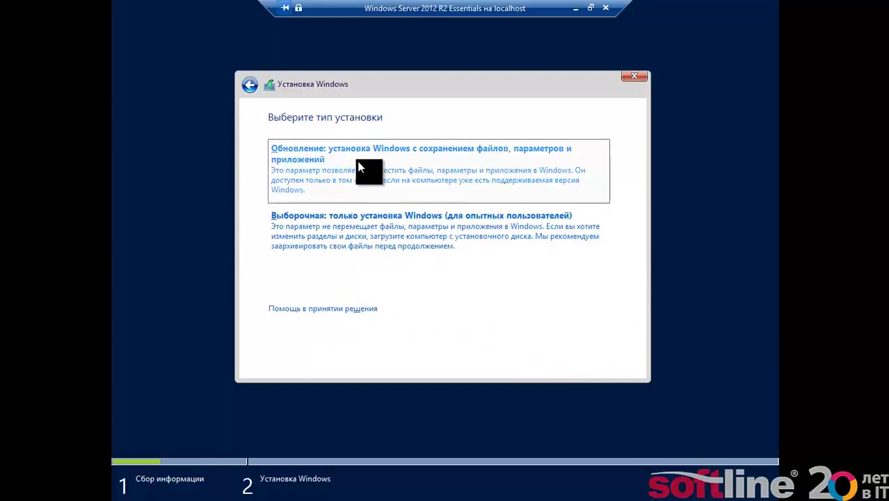
- Choose a custom install onto the unallocated 127.0 GB disk 0
left_click(346, 235)
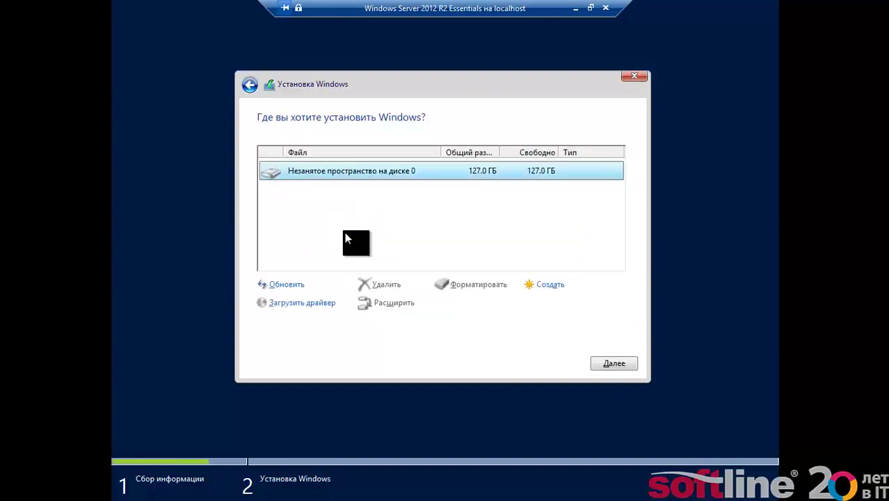
left_click(540, 175)
left_click(607, 372)
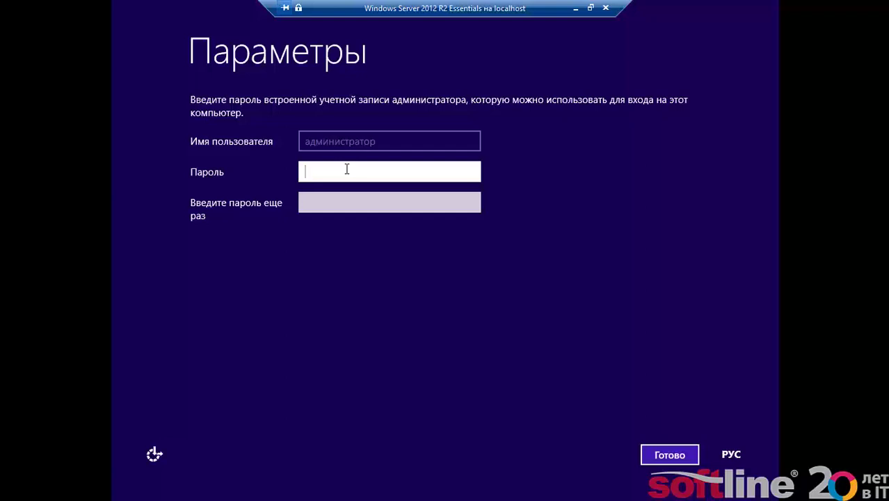
- Enter and confirm the administrator password using the English keyboard, verify it, and finish
key("alt+shift")
type("P@ssw0rd")
key("Tab")
type("P@ssw0rd")
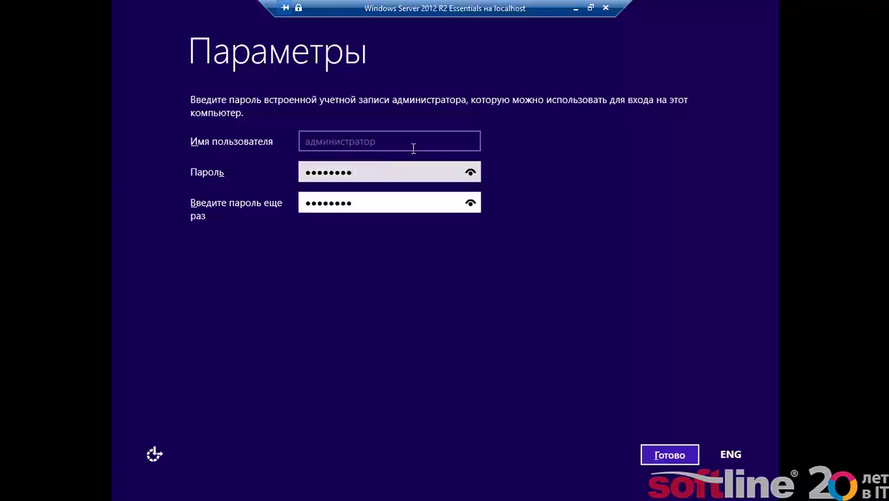
left_click(470, 173)
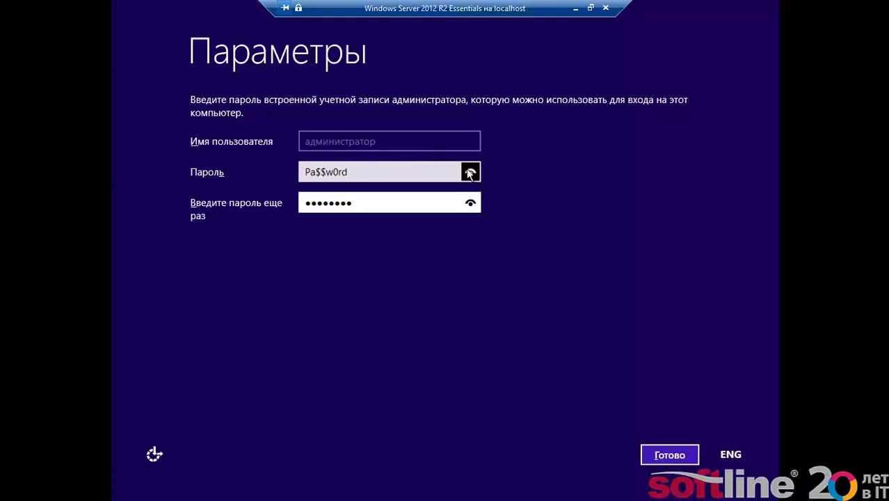
left_click(471, 203)
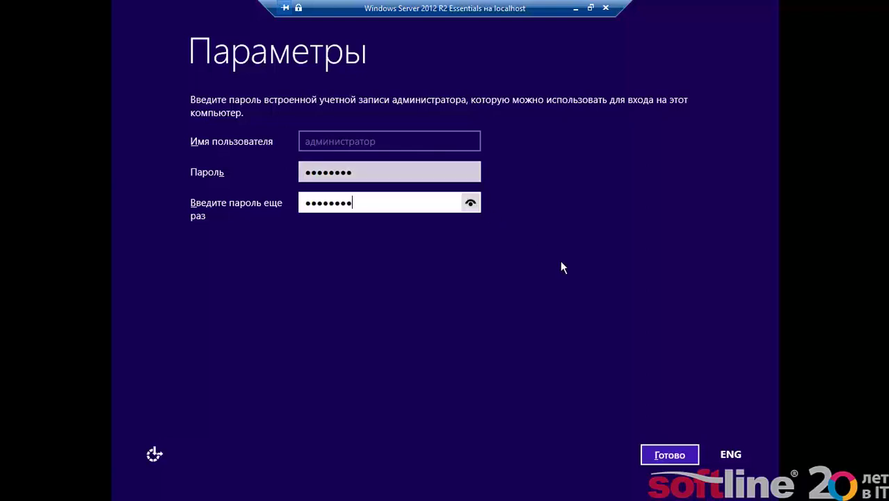
left_click(670, 455)
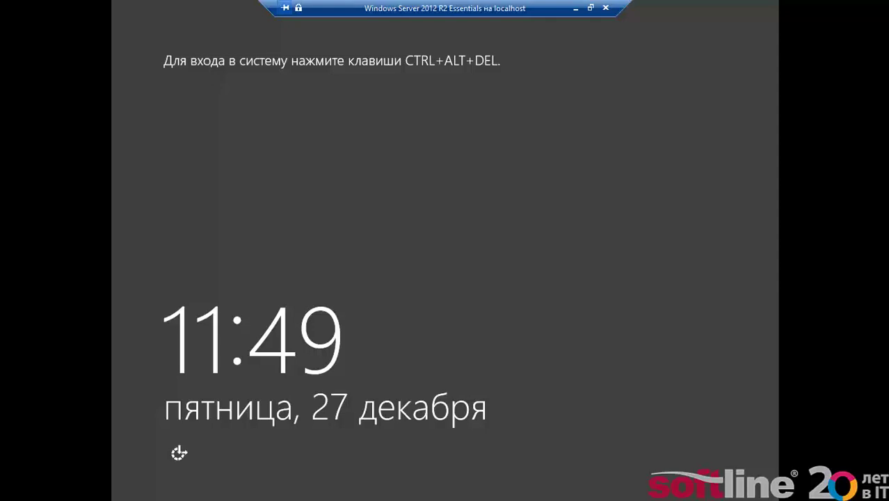
- Sign in as Администратор by entering the administrator password on the lock screen
key("ctrl+alt+End")
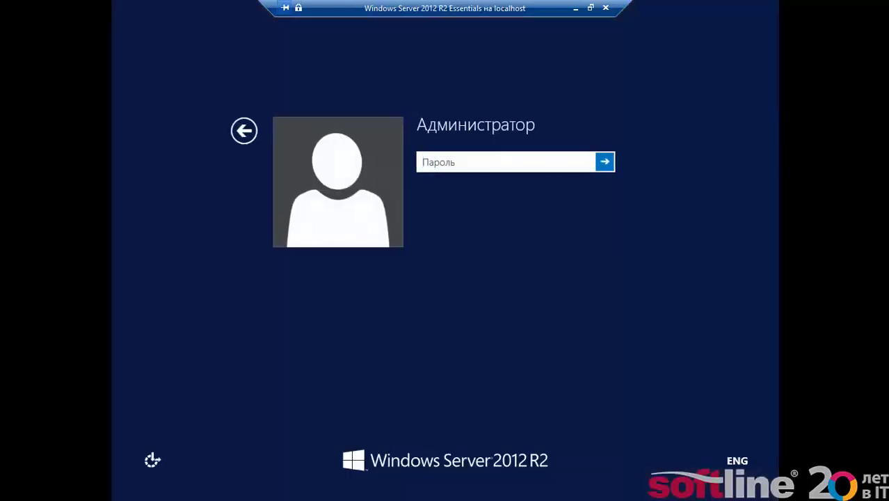
type("••••••••")
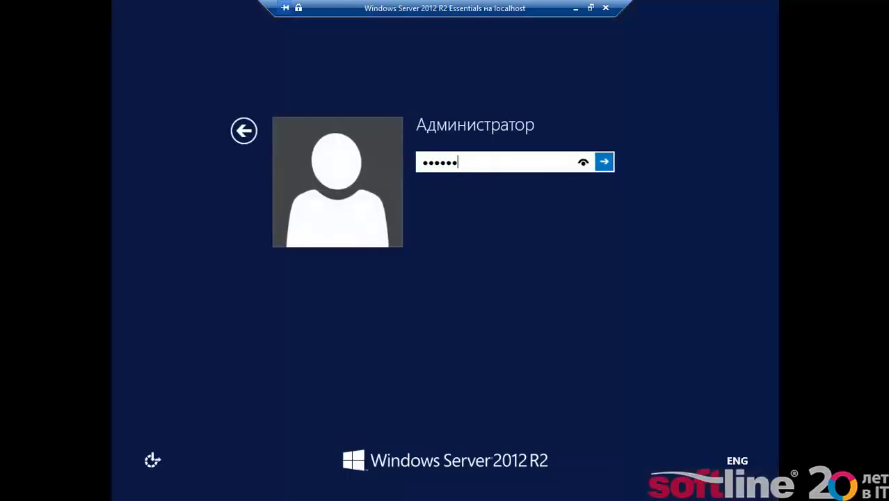
key("Return")
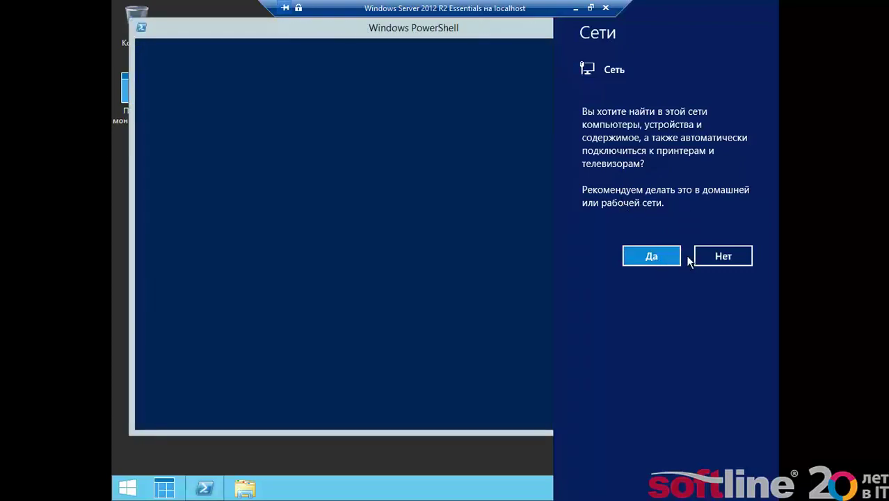
- Allow network discovery, then close the PowerShell window to reveal the desktop
left_click(652, 256)
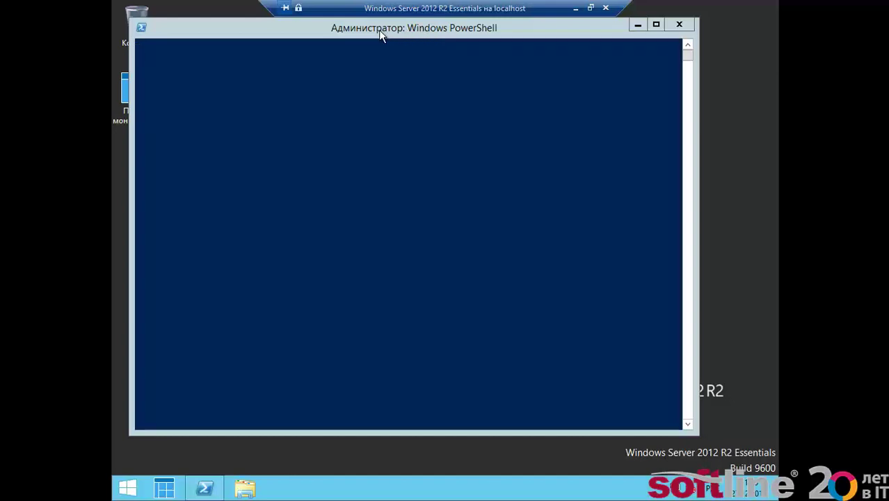
left_click_drag(381, 36, 450, 35)
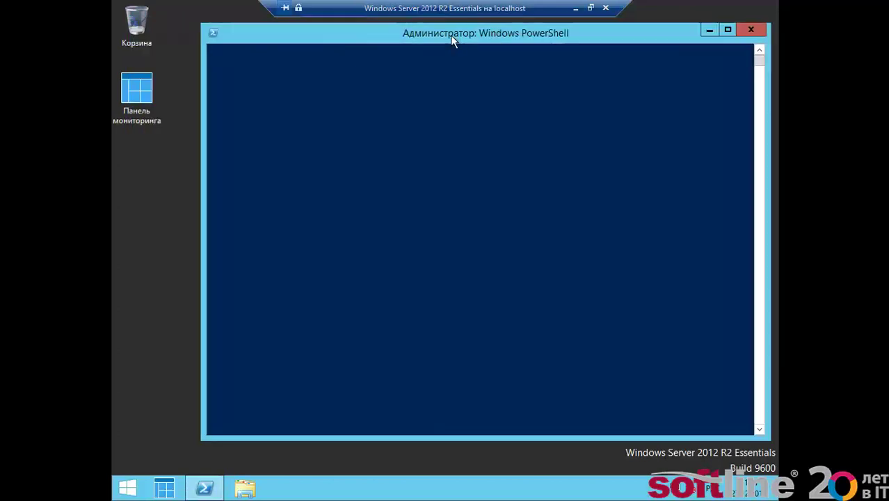
left_click(147, 89)
left_click(150, 208)
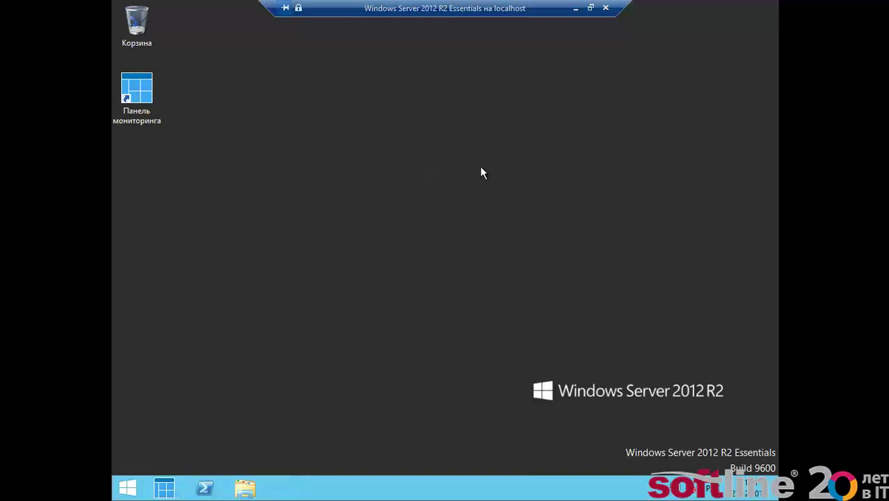
- Launch the Essentials setup wizard from the Панель мониторинга desktop icon and reposition its window
double_click(141, 84)
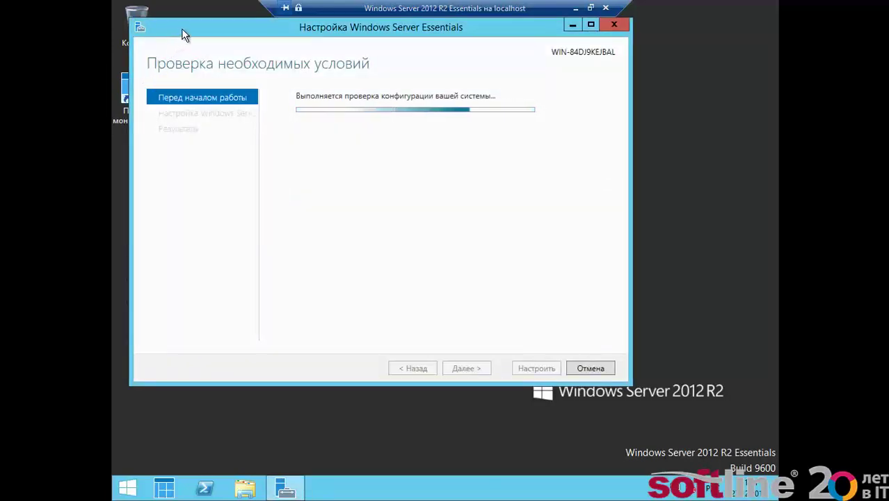
left_click_drag(185, 35, 247, 56)
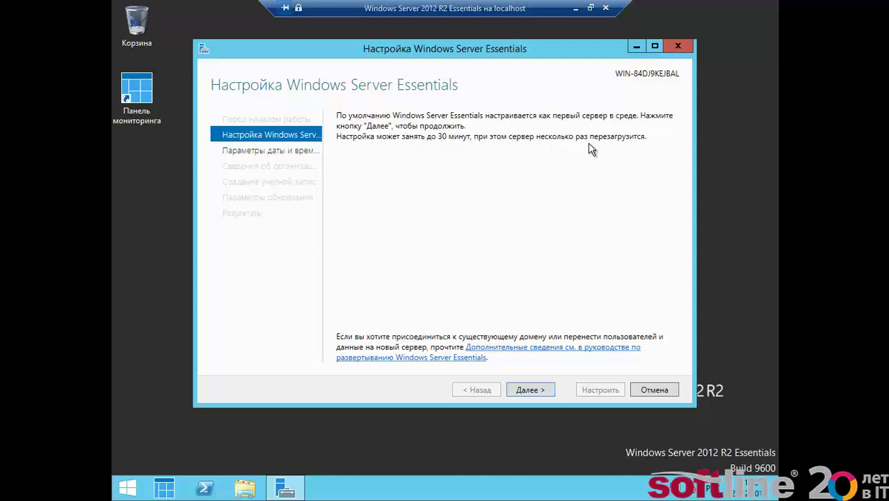
- Change the server time zone to UTC+08:00 Красноярск and continue to organization details
left_click(530, 390)
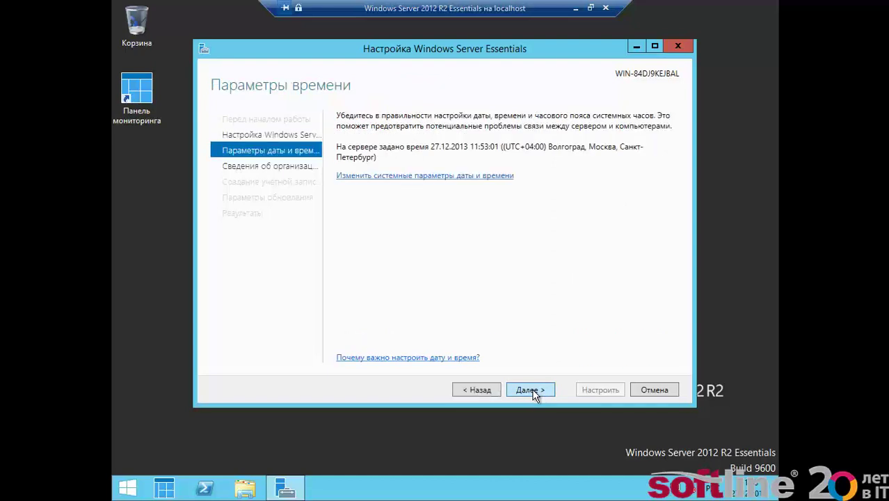
left_click(440, 178)
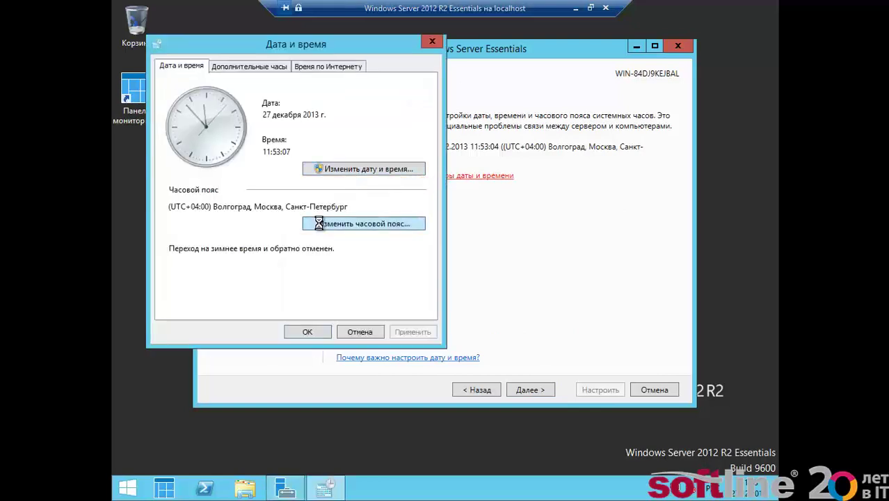
left_click(318, 223)
left_click(292, 121)
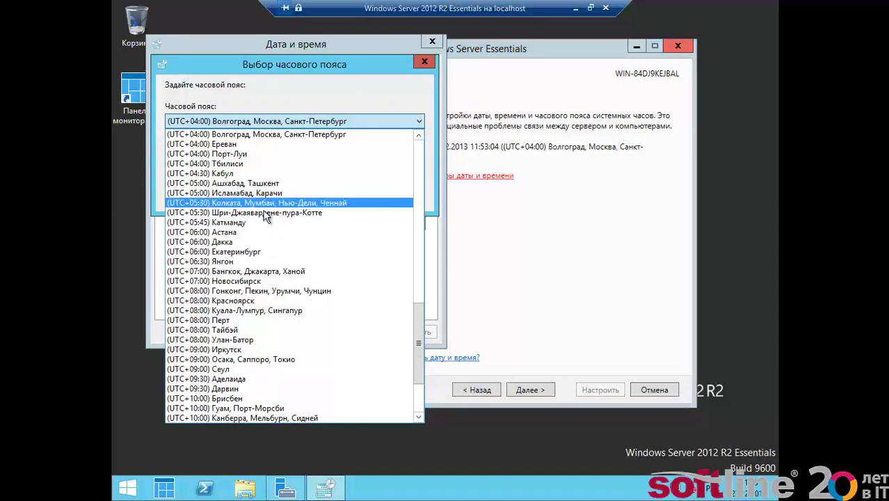
left_click(252, 301)
left_click(351, 196)
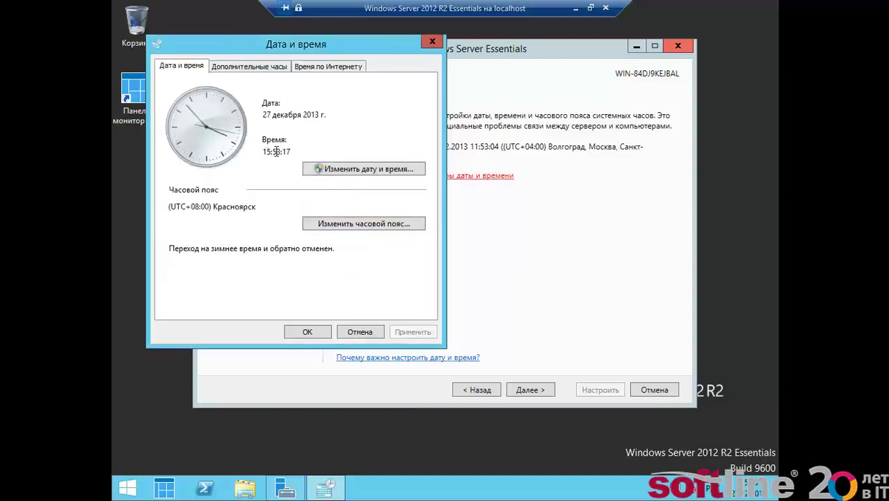
left_click(306, 332)
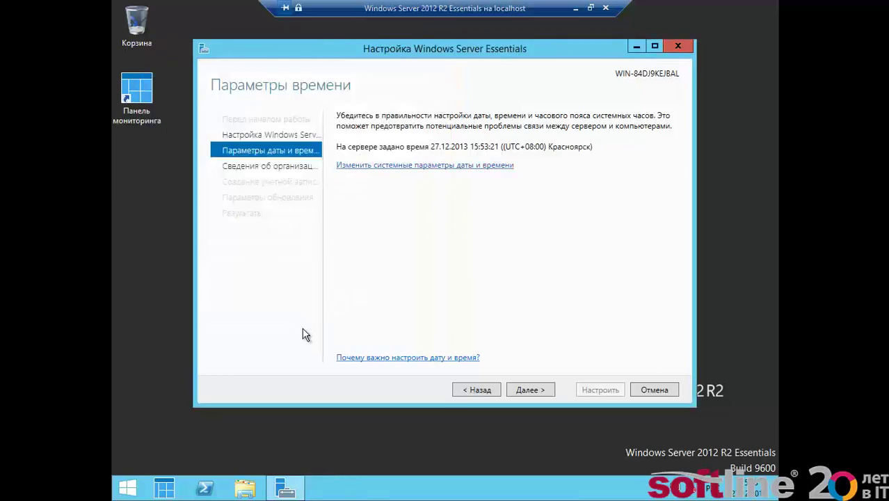
left_click(536, 393)
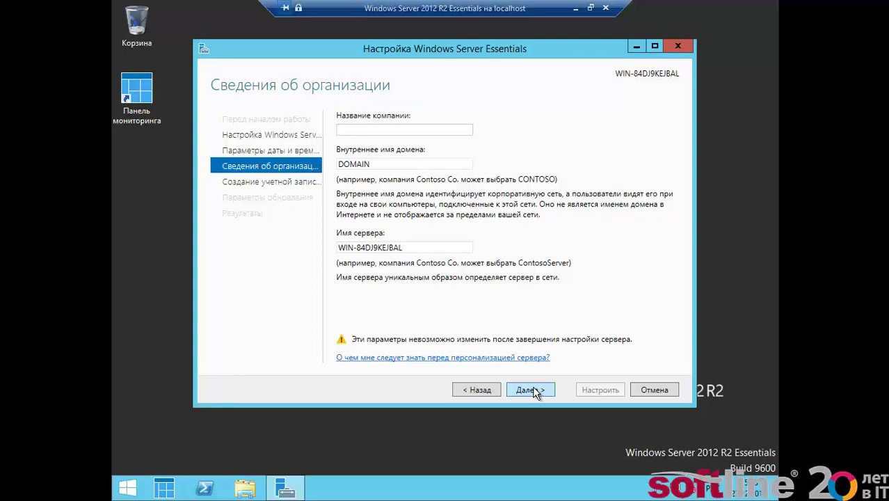
- Enter adatum as the company name
type("adatum")
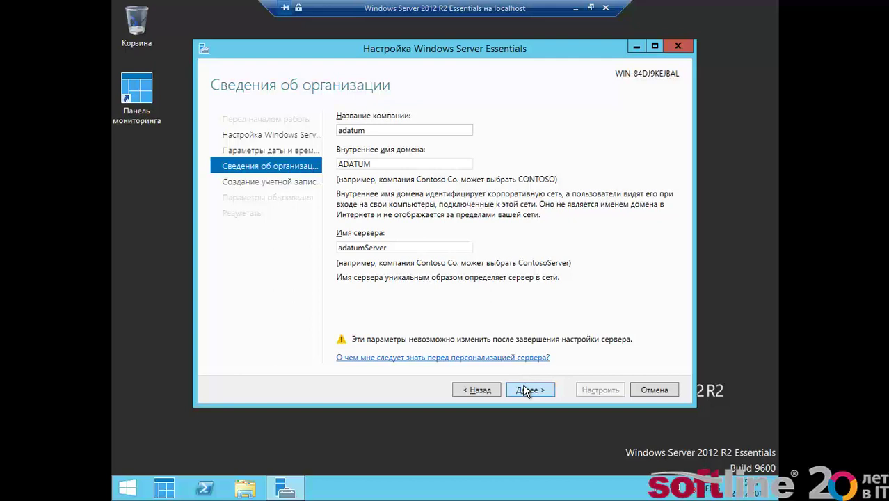
- Keep the internal domain as ADATUM and submit the organization details
left_click(374, 164)
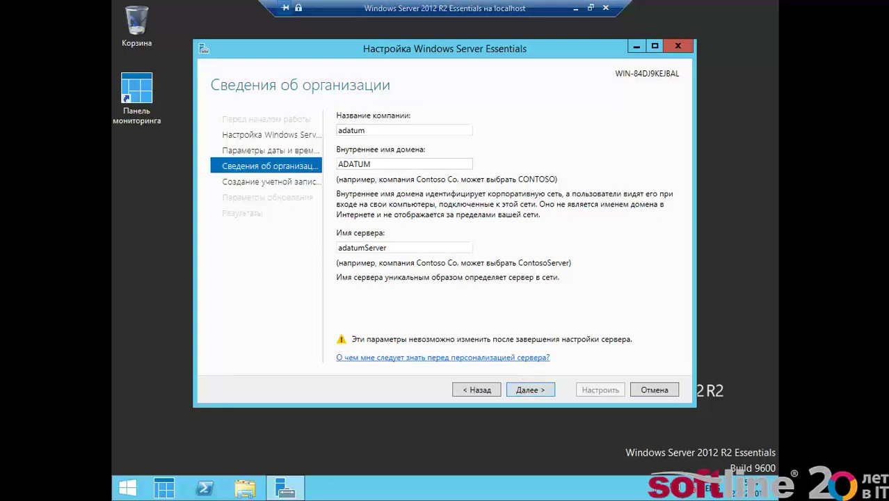
type(".com")
key("BackSpace")
key("BackSpace")
key("BackSpace")
left_click(512, 386)
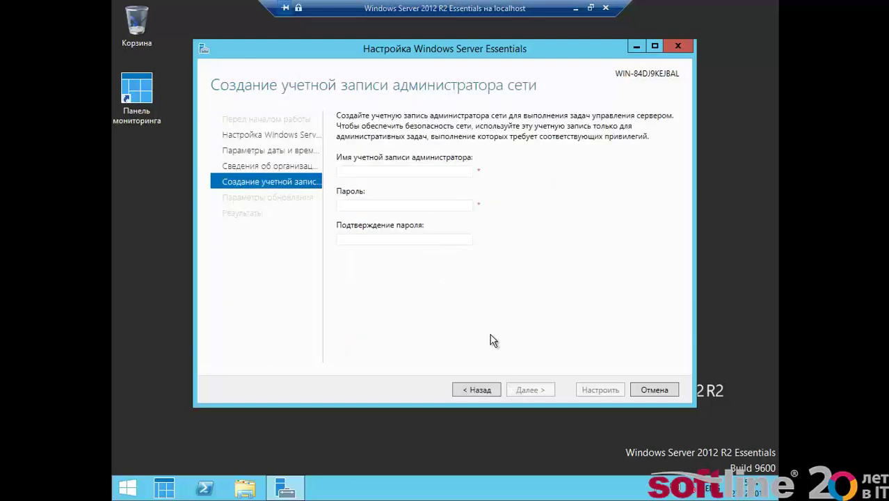
- Create the network administrator account 'SuperMan' with a confirmed password and continue
left_click(392, 171)
type("Supe")
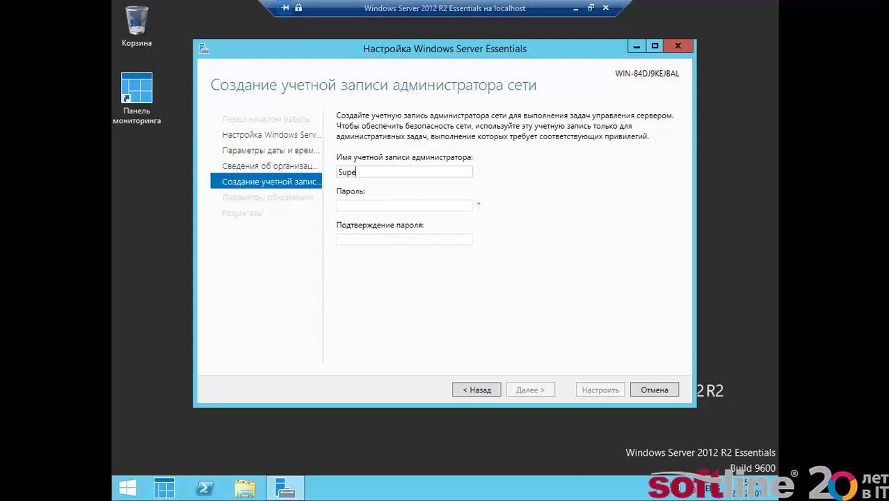
type("rMan")
key("Tab")
type("Pa$$w0rd")
key("Tab")
type("Pa$$w0rd")
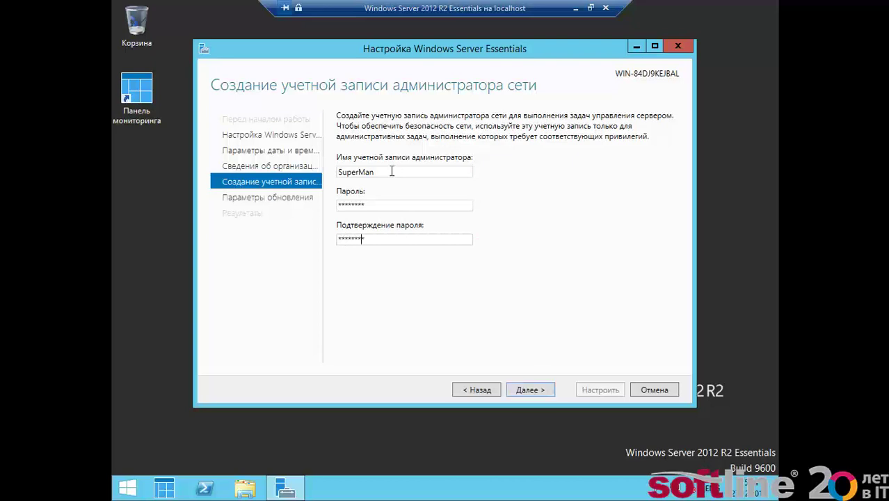
left_click(531, 389)
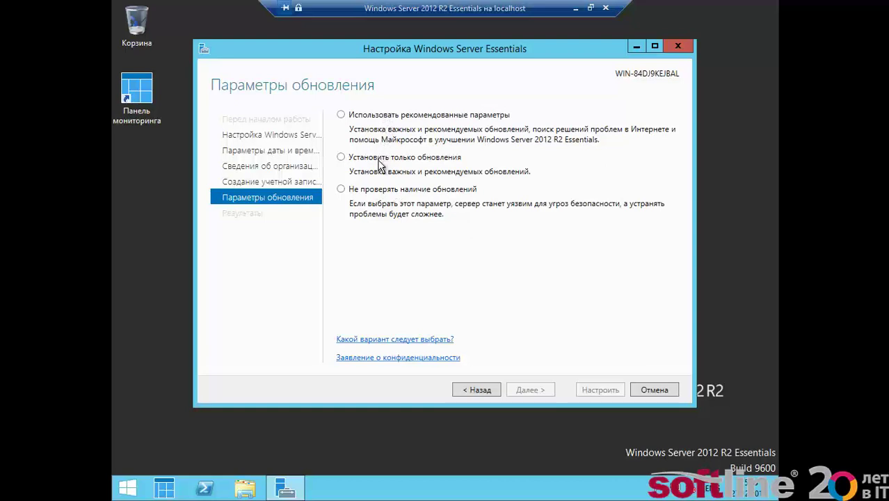
- Settle on Использовать рекомендованные параметры for updates and start configuring the server
left_click(383, 119)
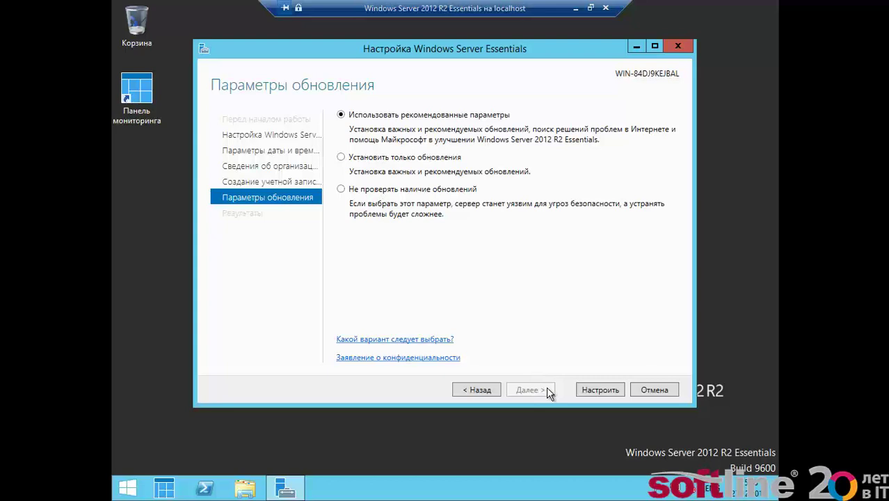
left_click(419, 193)
left_click(409, 157)
left_click(410, 117)
left_click(599, 390)
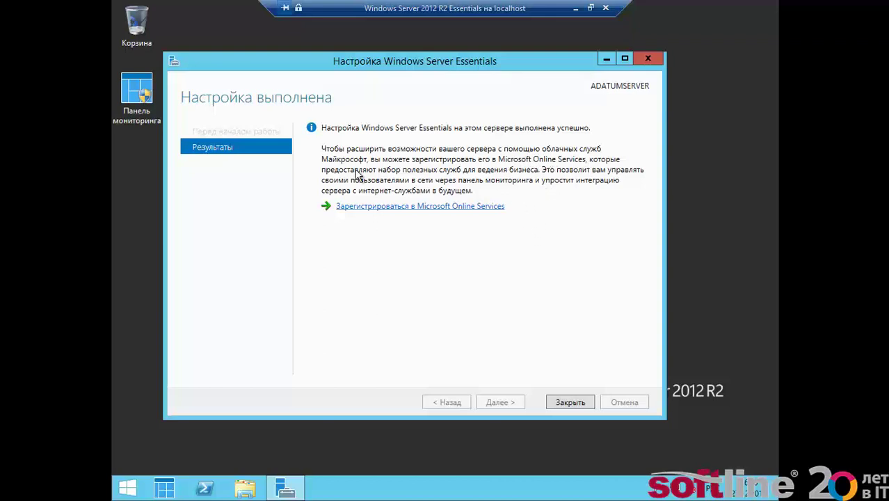
- Close the setup wizard once ADATUMSERVER reports Настройка выполнена
left_click(569, 402)
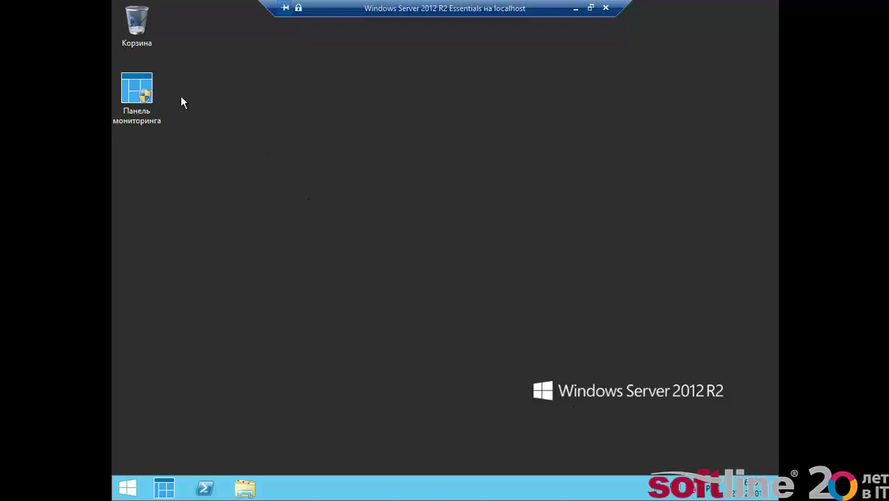
- Launch the Панель мониторинга dashboard from its desktop shortcut
double_click(133, 85)
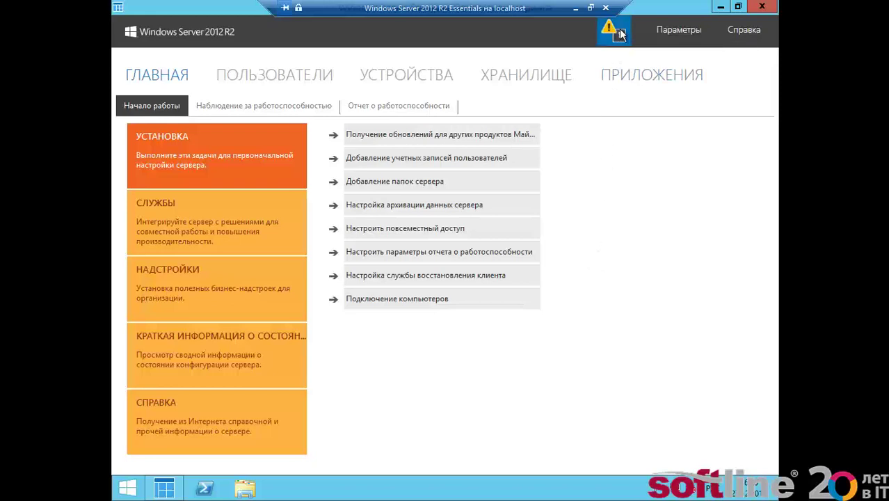
mouse_move(622, 34)
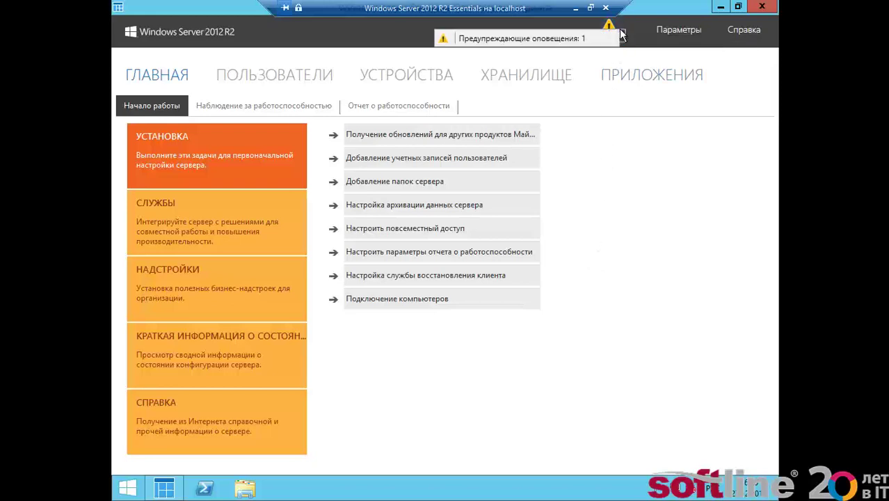
left_click(574, 43)
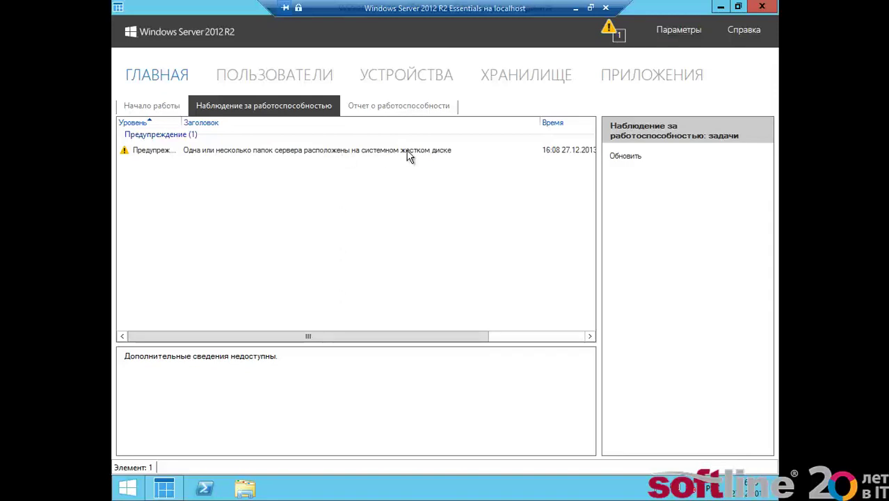
left_click(147, 104)
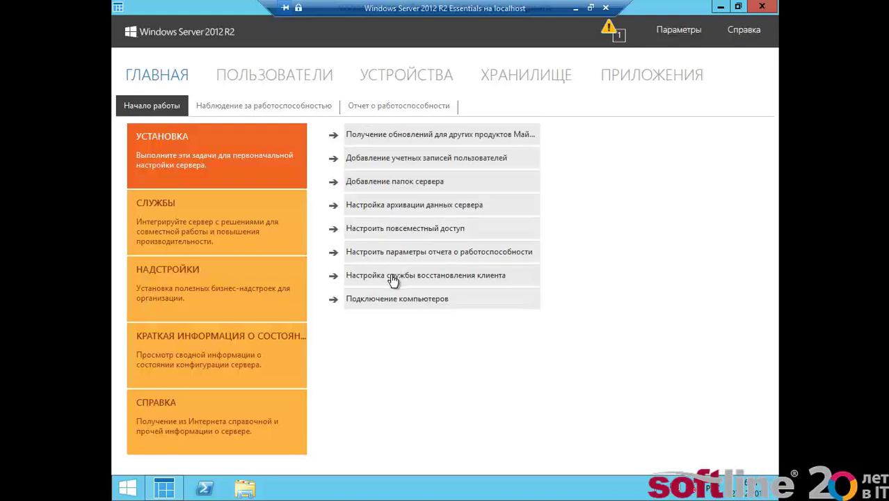
- Turn on Microsoft Update for other Microsoft products and dismiss the already-enabled notice
left_click(399, 137)
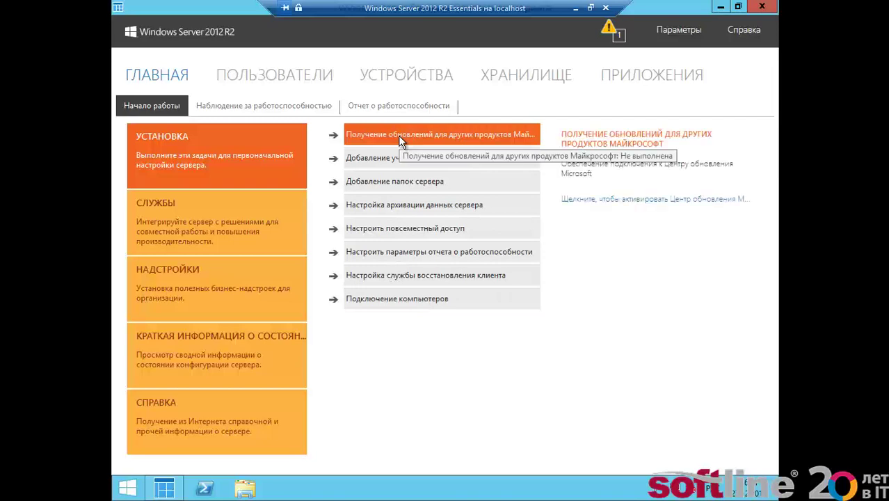
left_click(621, 203)
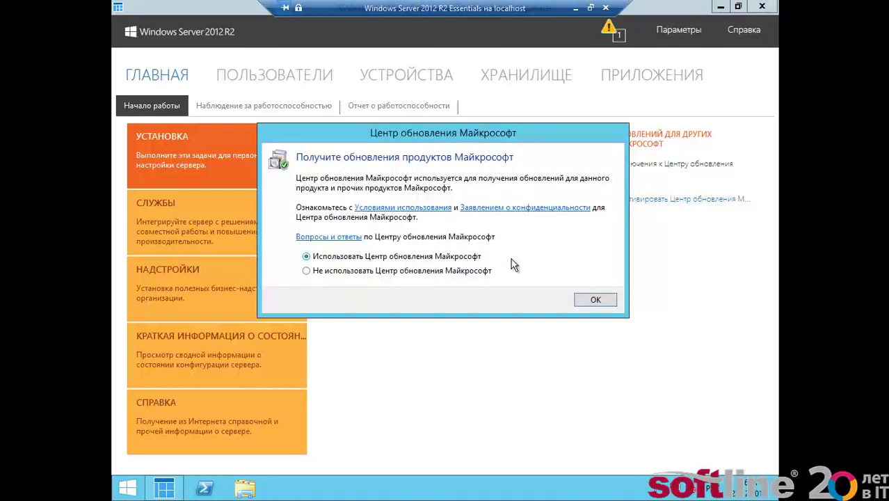
left_click(606, 299)
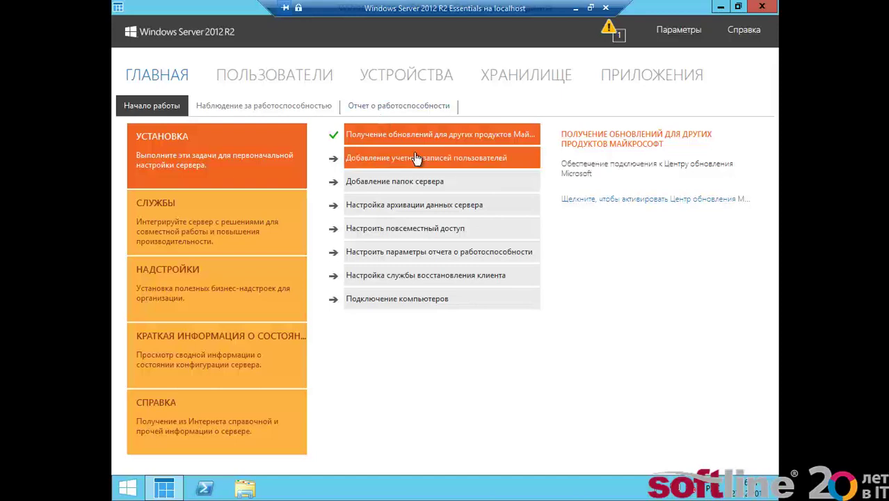
left_click(588, 199)
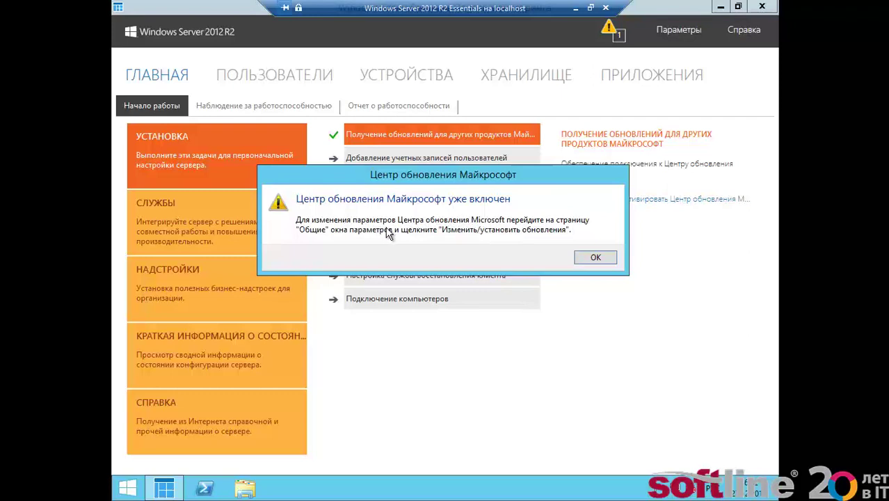
left_click(593, 258)
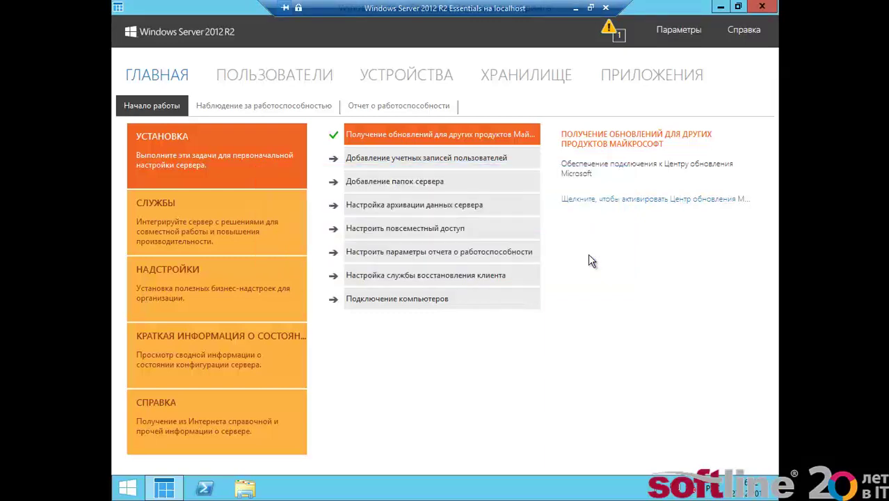
- Open the Add a user account wizard from the user accounts task
left_click(371, 159)
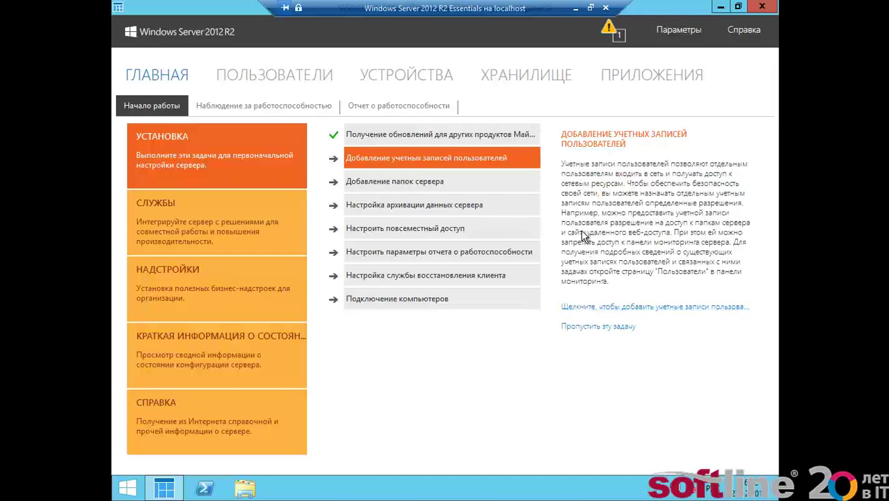
left_click(595, 309)
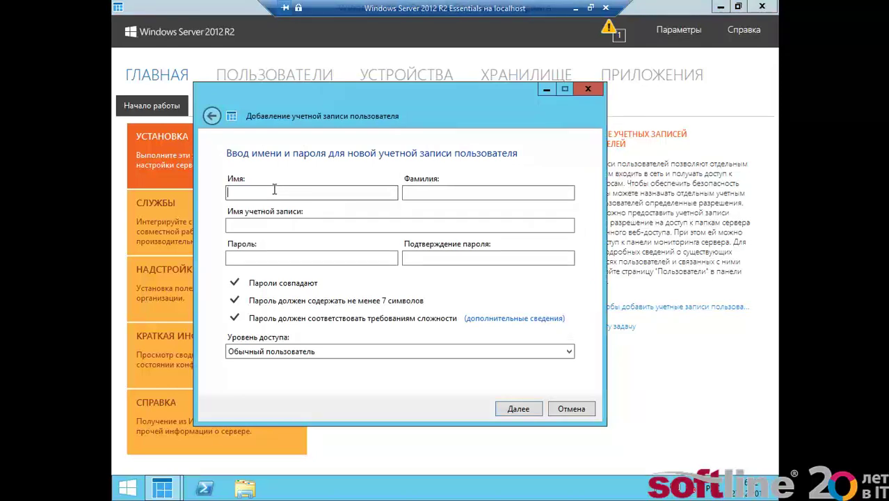
- Enter the new user's first name, last name and account name, switching input to English
key("Tab")
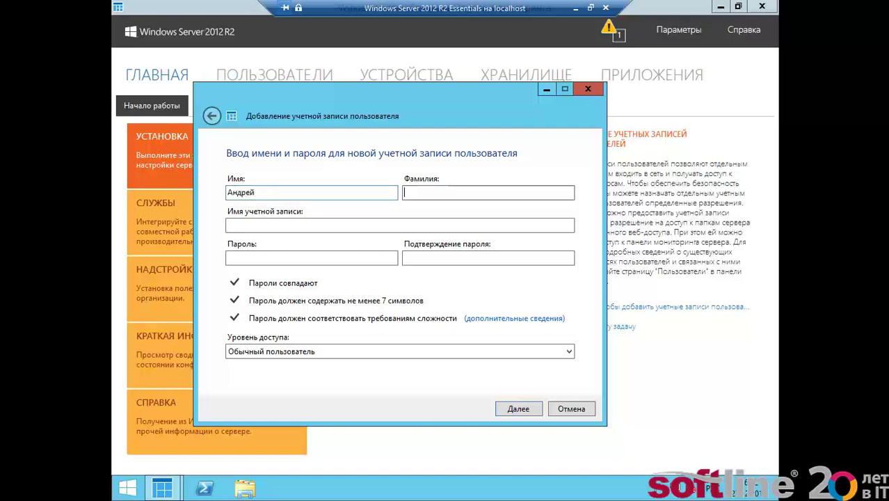
key("Tab")
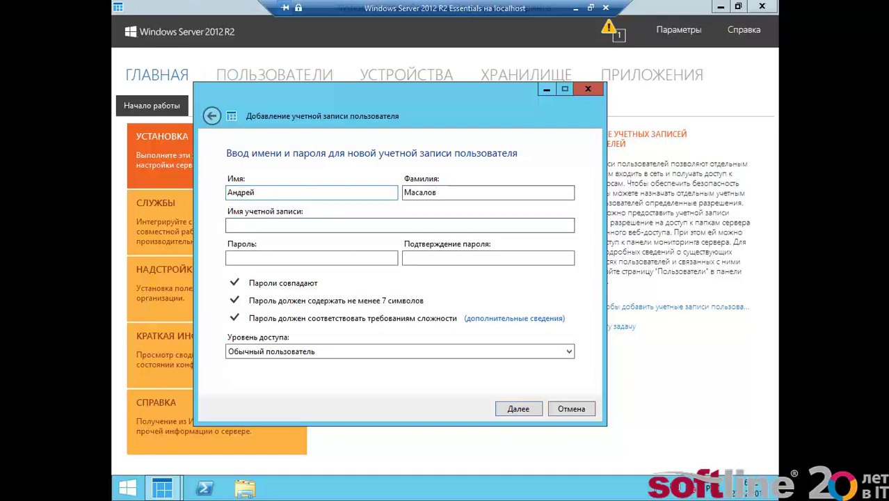
type("ьф")
key("BackSpace")
key("BackSpace")
key("alt+shift")
type("masalov")
- Set and confirm the user's password, keeping access level Обычный пользователь
key("Tab")
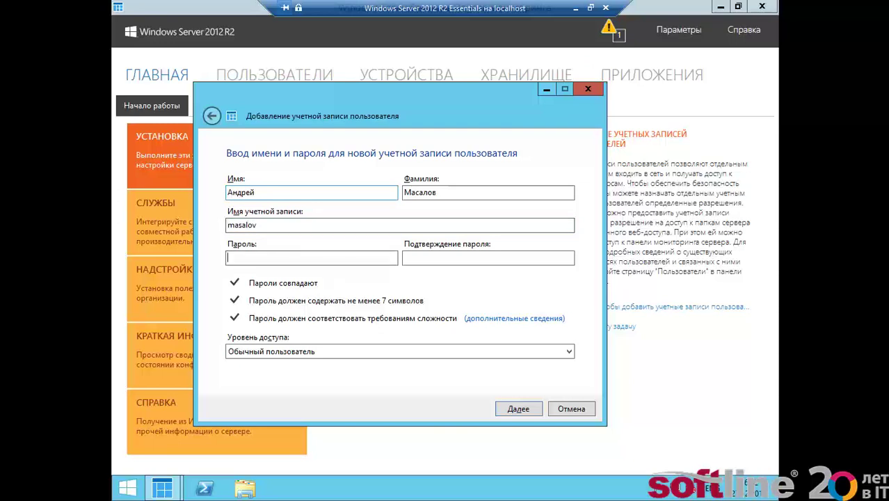
type("Passw0rd")
key("Tab")
type("Passw0rd")
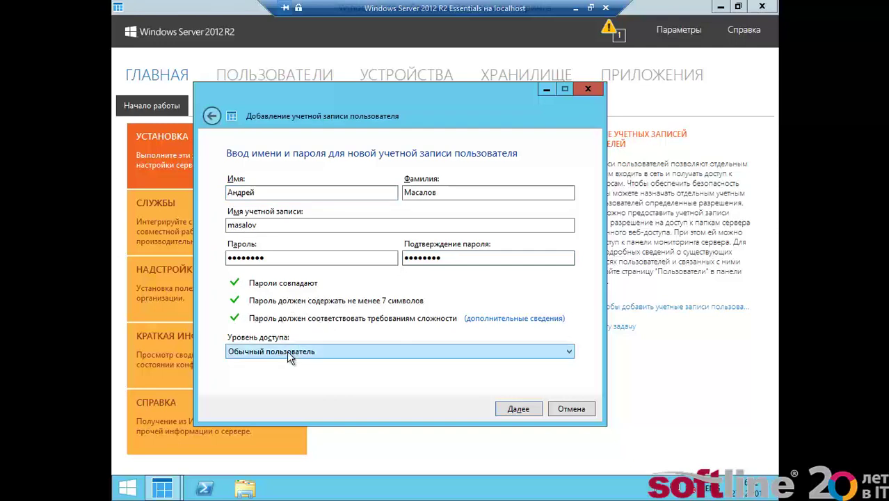
left_click(265, 354)
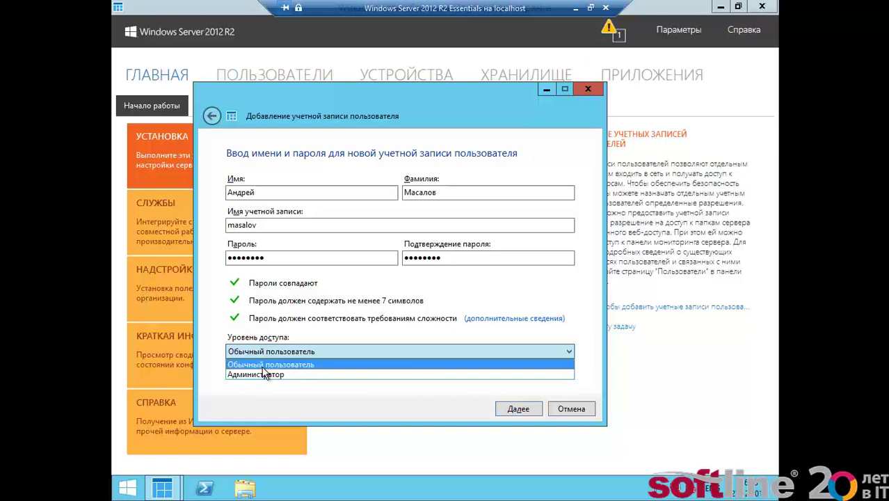
left_click(263, 366)
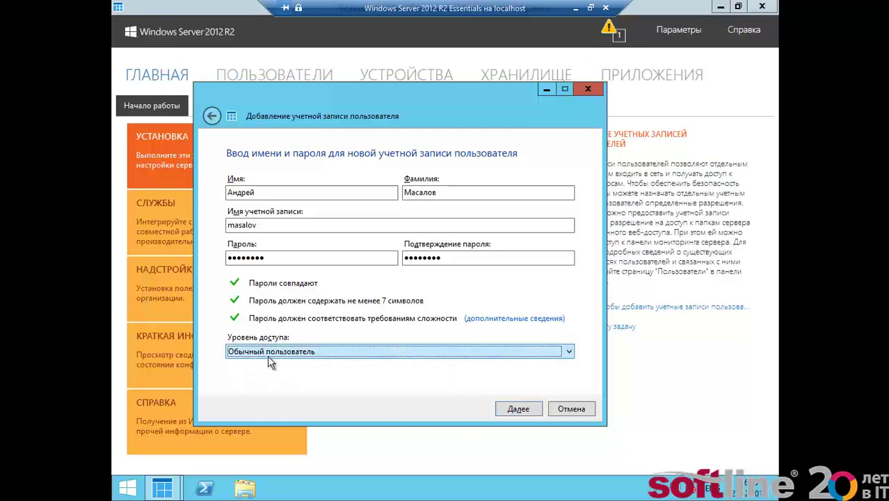
- Grant the new user Чтение и запись access to the Организация shared folder
left_click(518, 409)
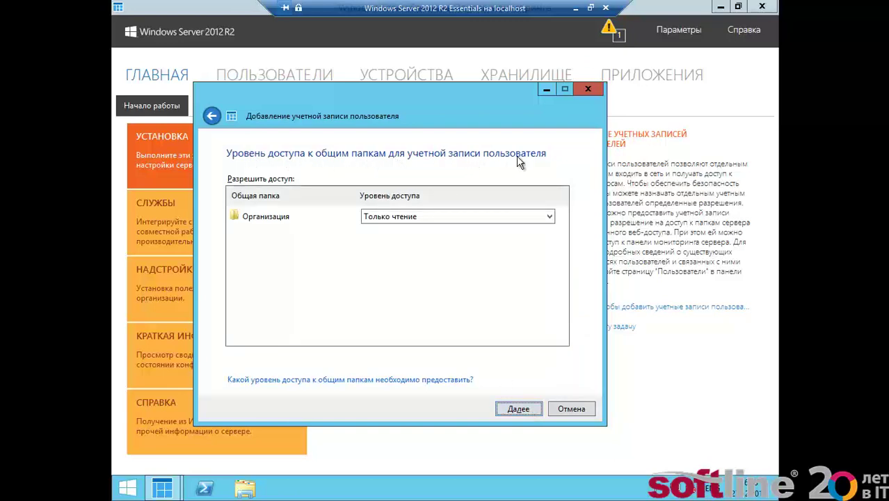
left_click(452, 218)
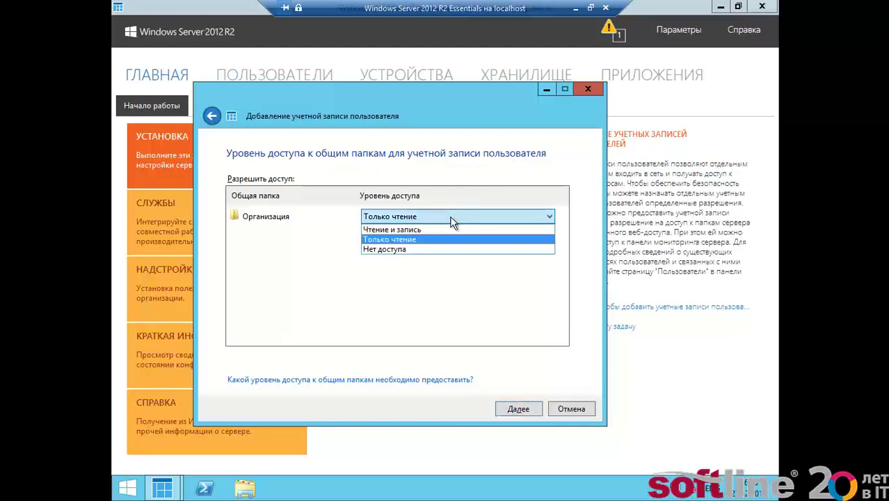
left_click(414, 231)
left_click(518, 405)
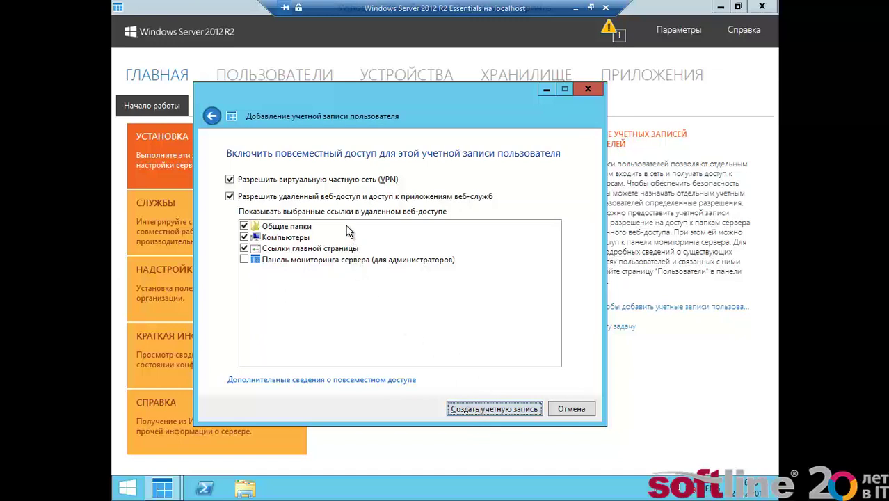
- Create the account via Создать учетную запись, keeping VPN and remote web access enabled
left_click(510, 412)
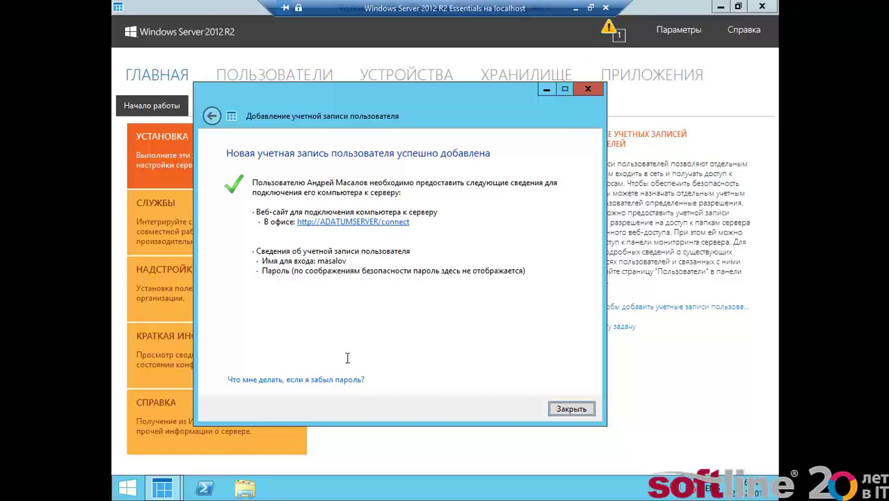
- Start a new server folder named ИТ with description 'Папка отдела ИТ'
left_click(570, 410)
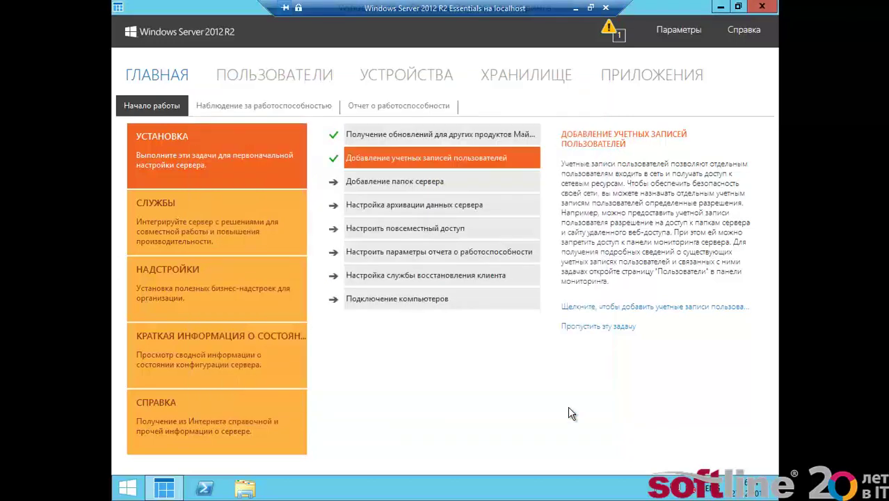
left_click(407, 185)
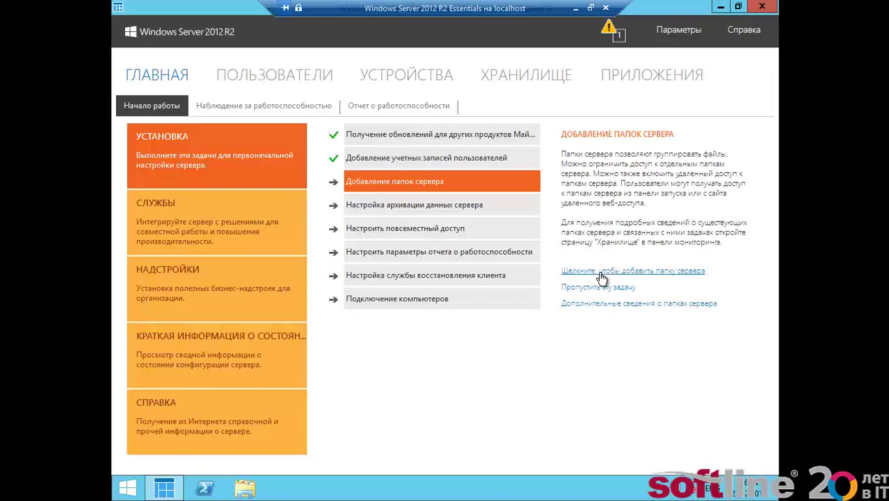
left_click(602, 278)
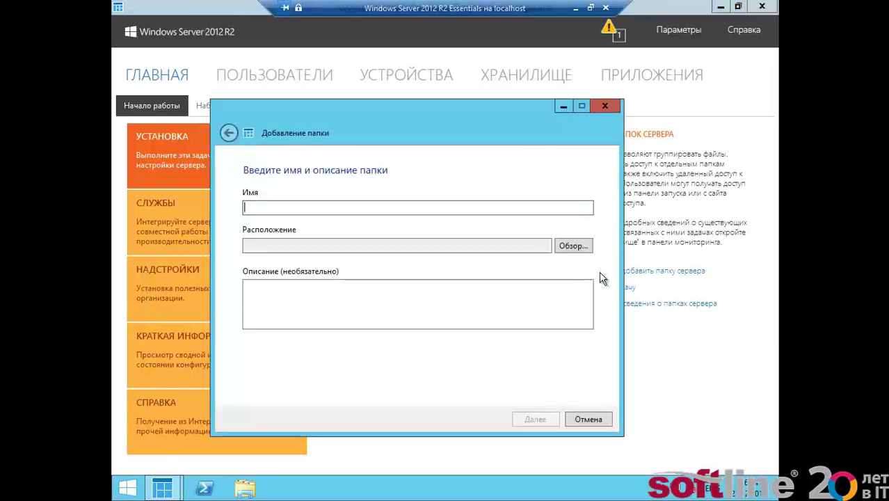
left_click(464, 206)
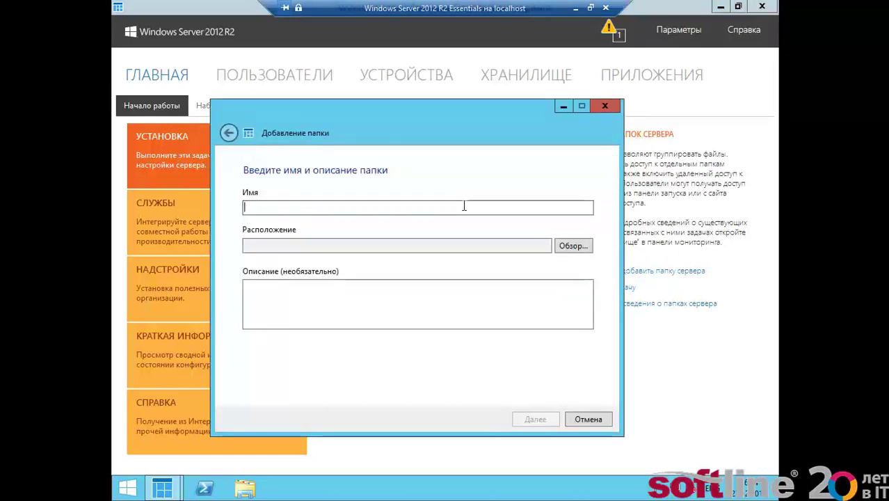
type("Б")
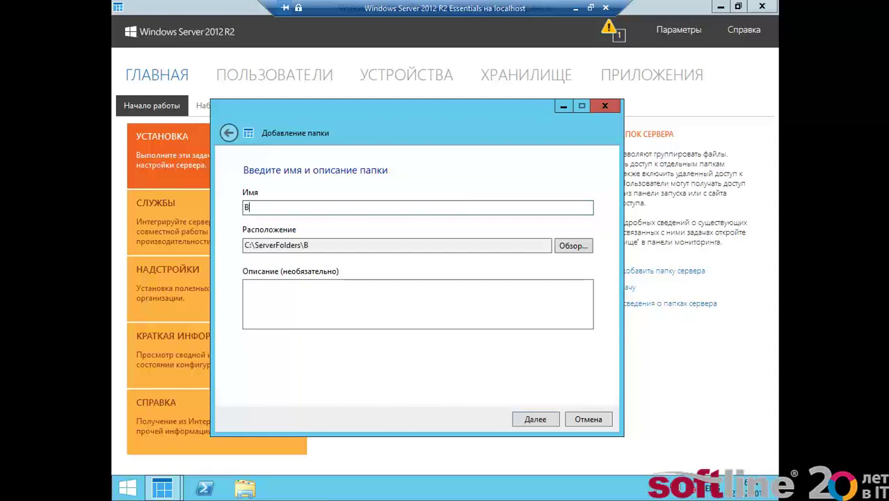
key("BackSpace")
type("Б")
key("BackSpace")
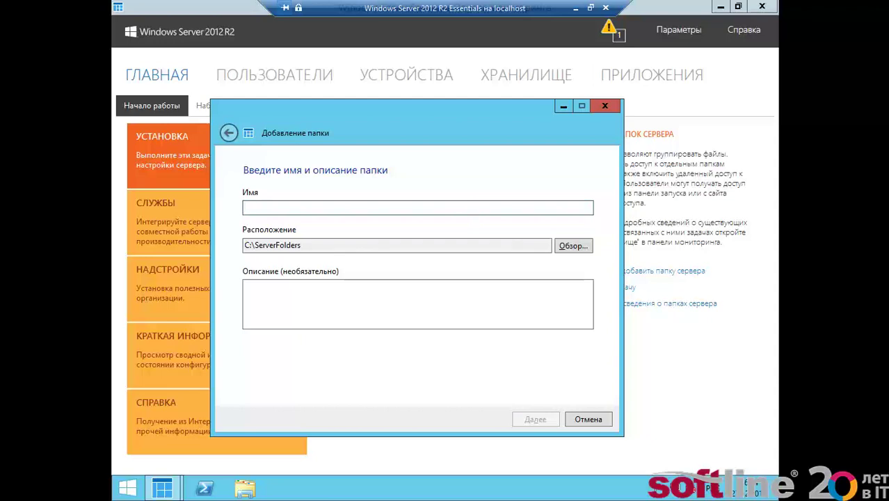
type("ИТ")
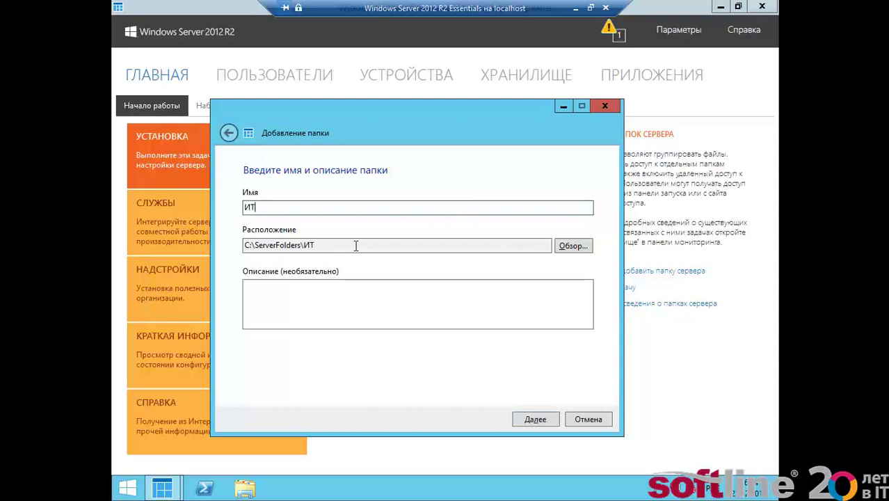
left_click(313, 309)
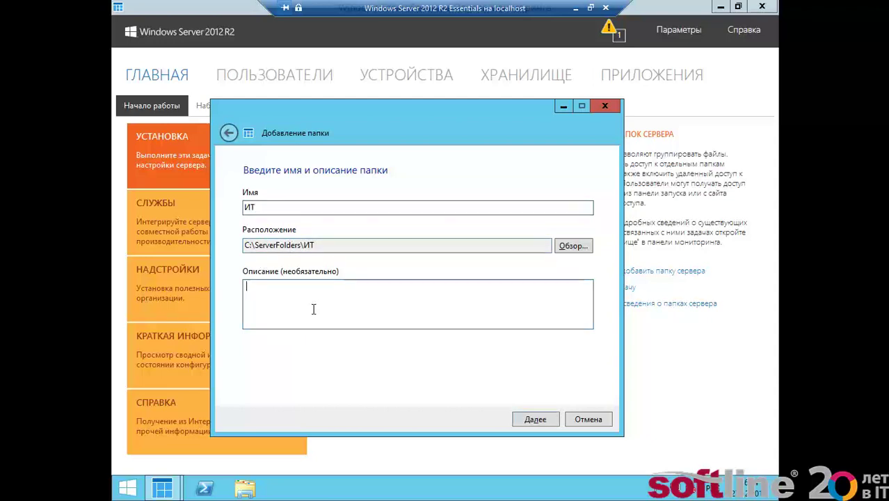
type("Папка отдела ИТ")
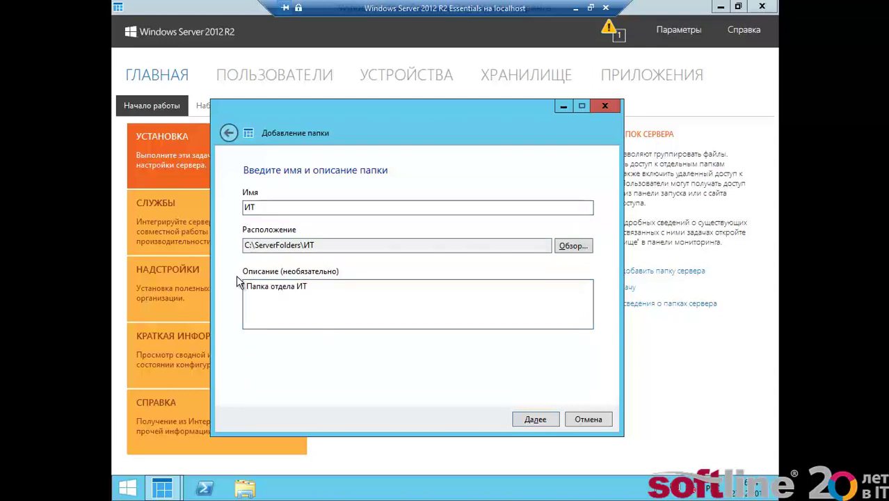
- Give the new user Чтение и запись access to ИТ, create the folder and close the wizard
left_click(535, 420)
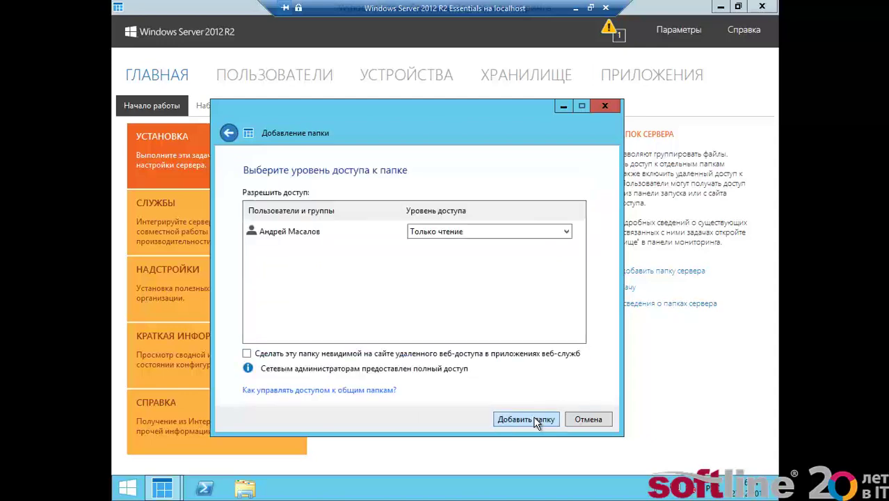
left_click(421, 235)
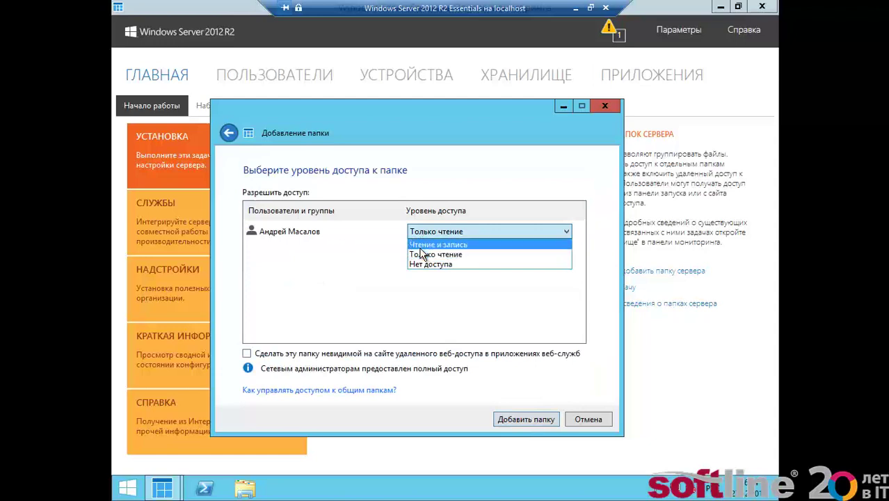
left_click(421, 245)
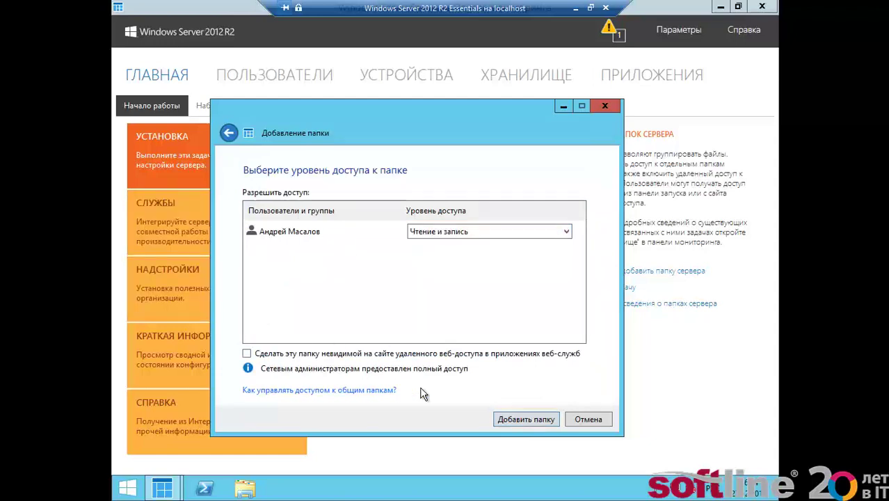
left_click(526, 421)
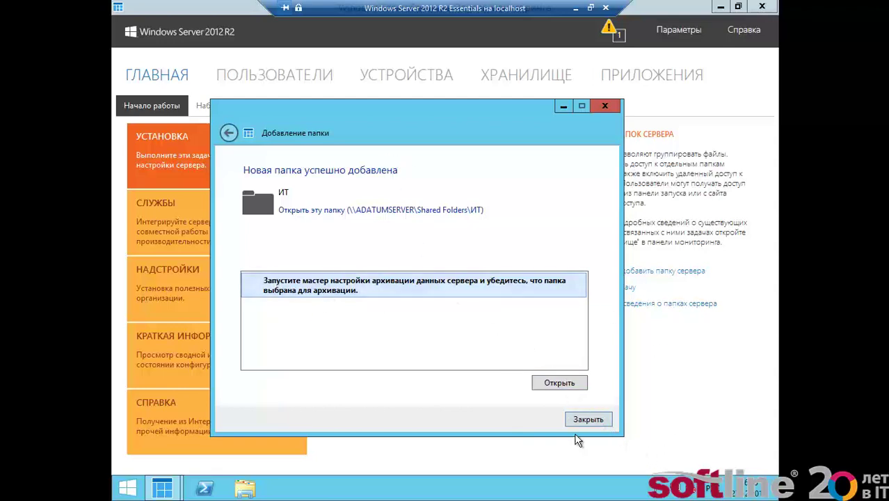
left_click(588, 420)
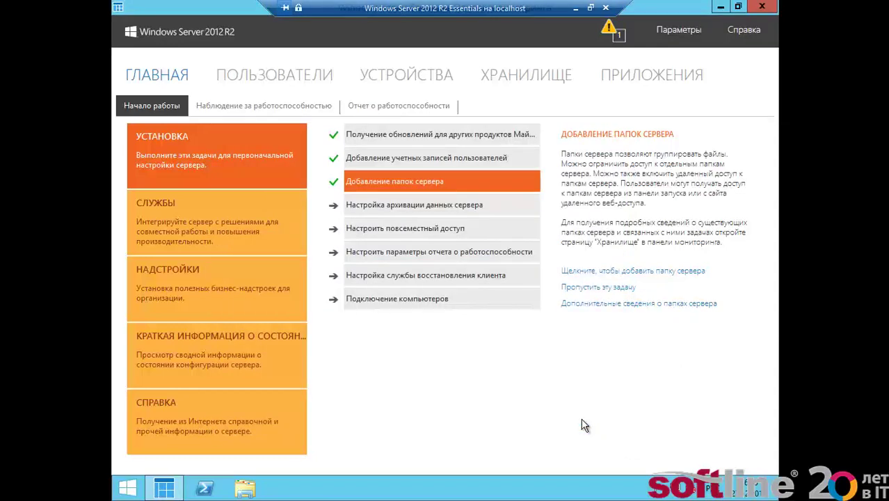
- Add server folder 'Бухгалтерия' described as 'Папка отдела Бухгалтерии' with read-only access
left_click(585, 271)
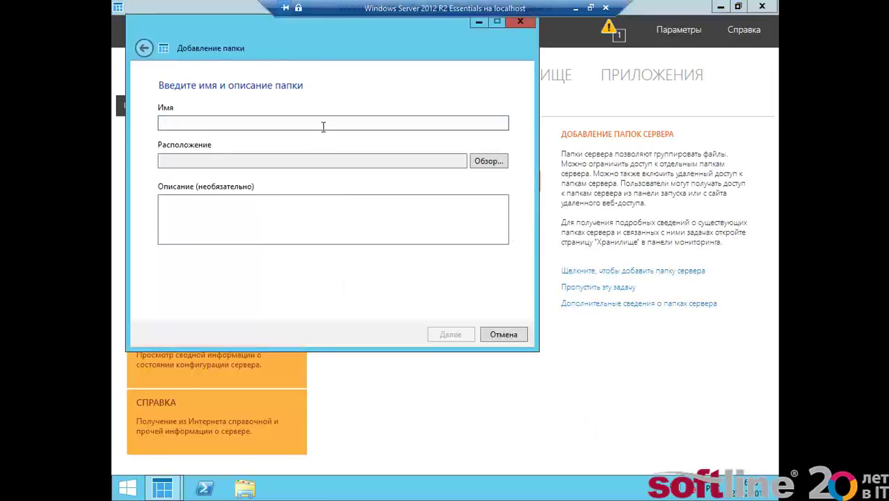
type("Бу")
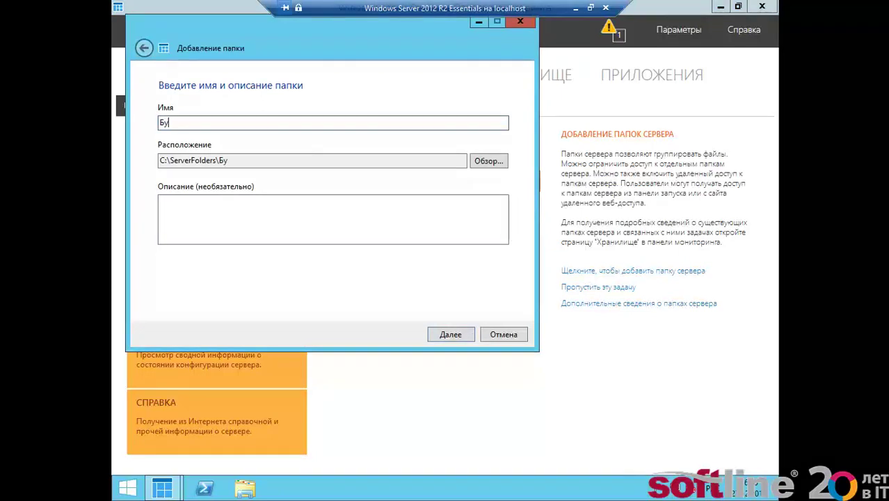
type("хгалтерия")
left_click(362, 199)
type("Пап")
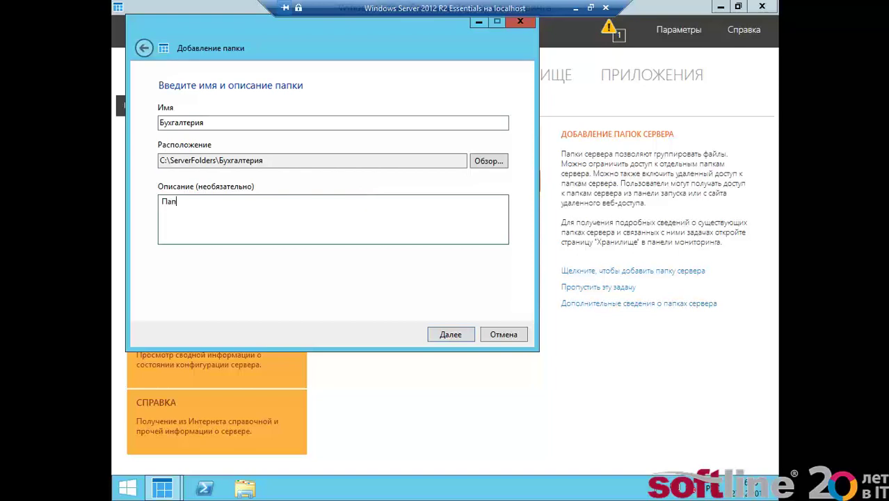
type("ка отдела Бухгалтерии")
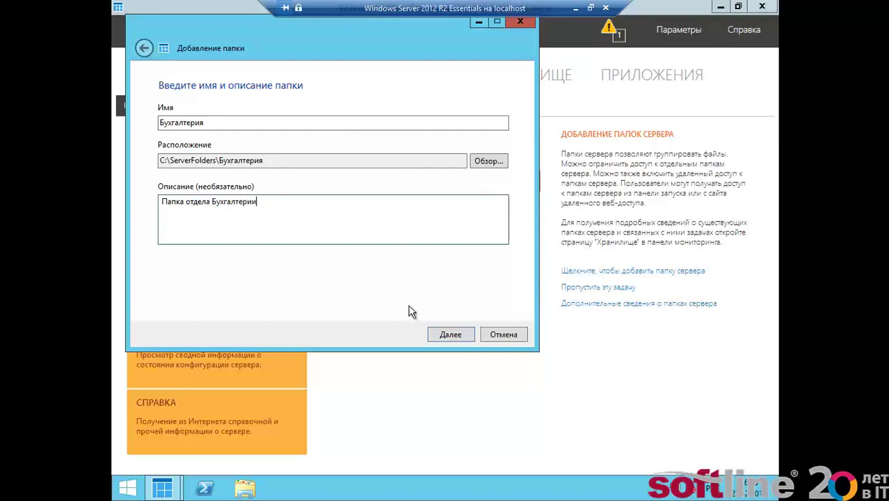
left_click(433, 333)
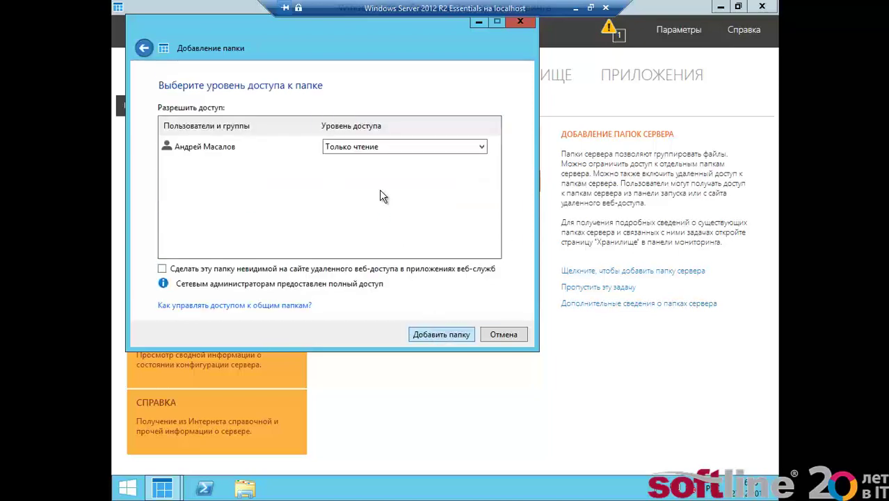
left_click(441, 335)
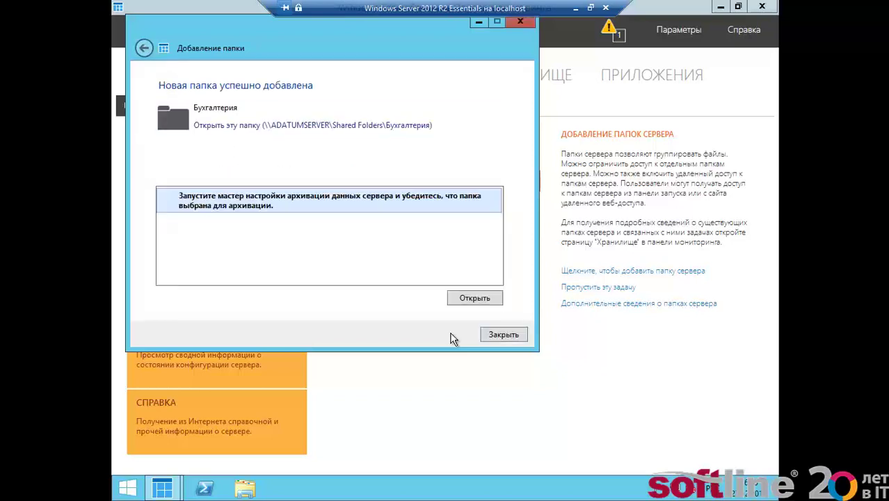
left_click(500, 334)
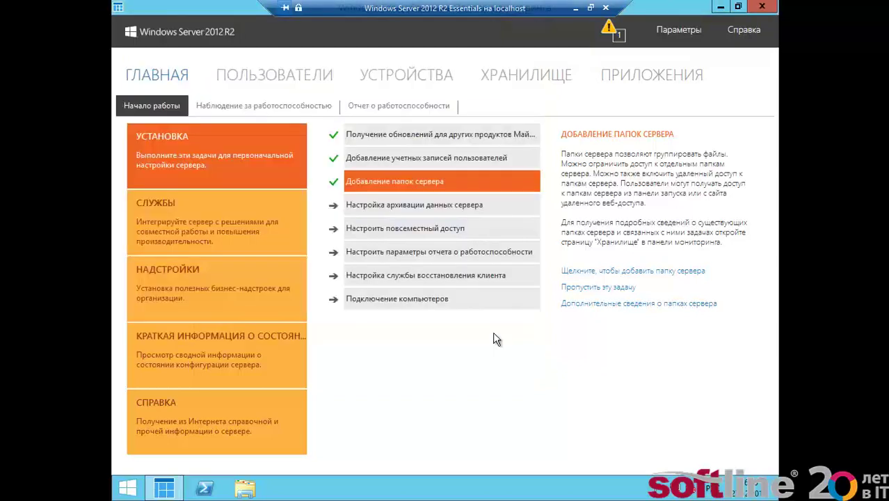
- Open the server backup setup wizard from its task details, then cancel it
left_click(444, 205)
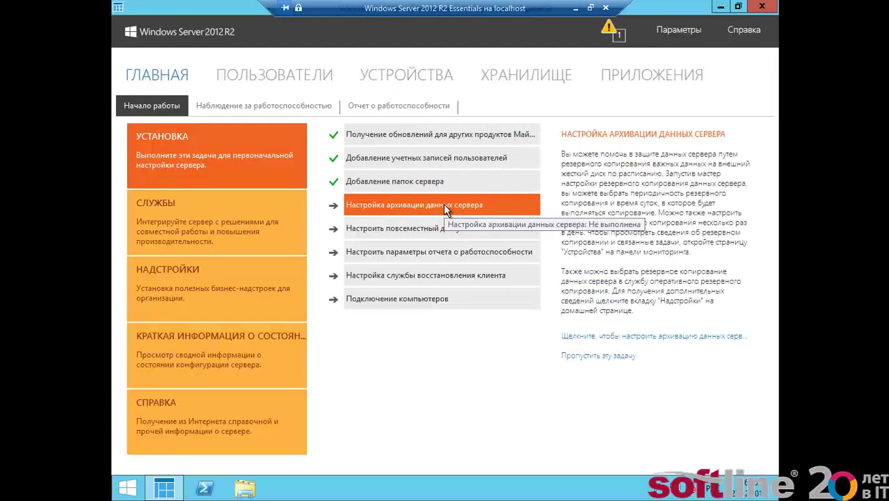
left_click(586, 337)
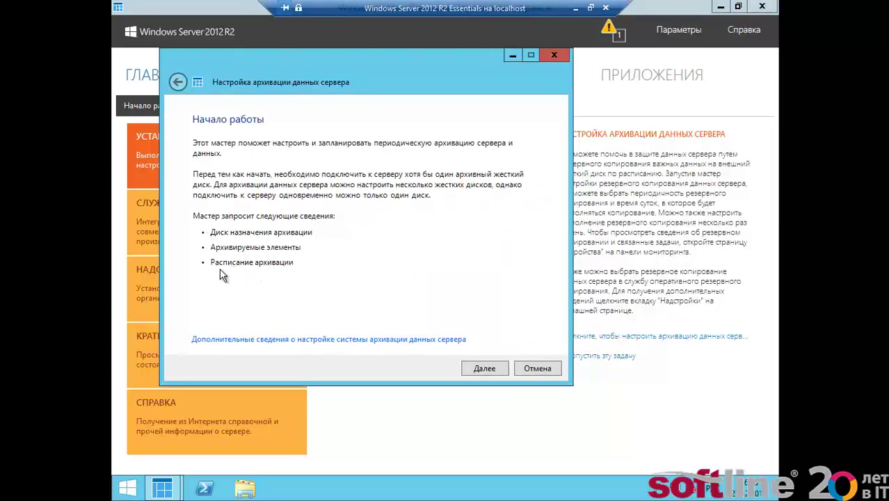
left_click(538, 368)
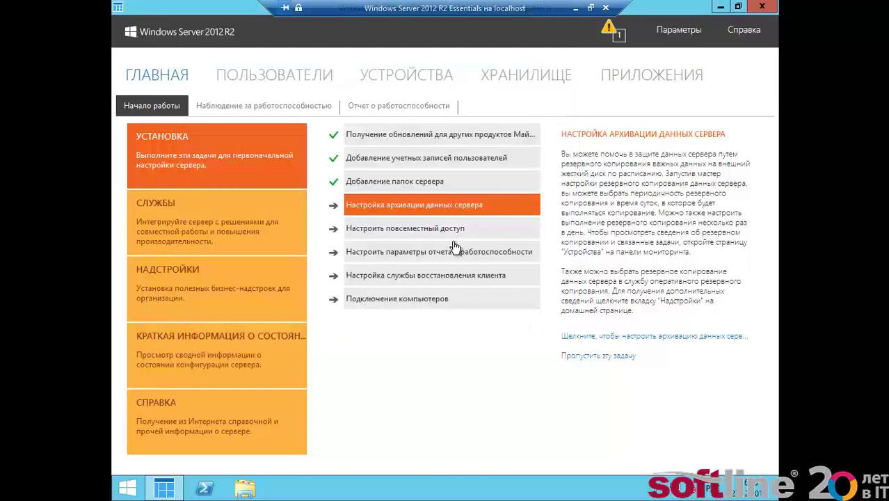
- Skip server backup setup, then open the Anywhere Access wizard and cancel it
left_click(598, 356)
left_click(446, 235)
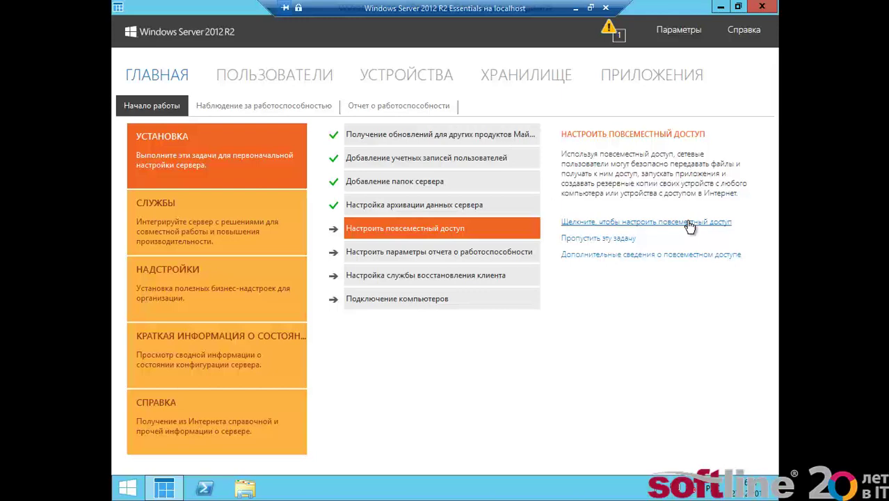
left_click(688, 222)
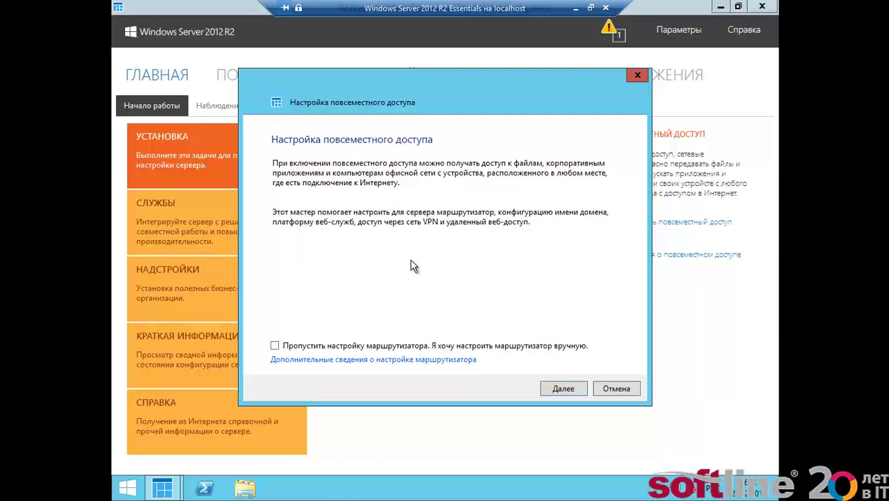
left_click(617, 389)
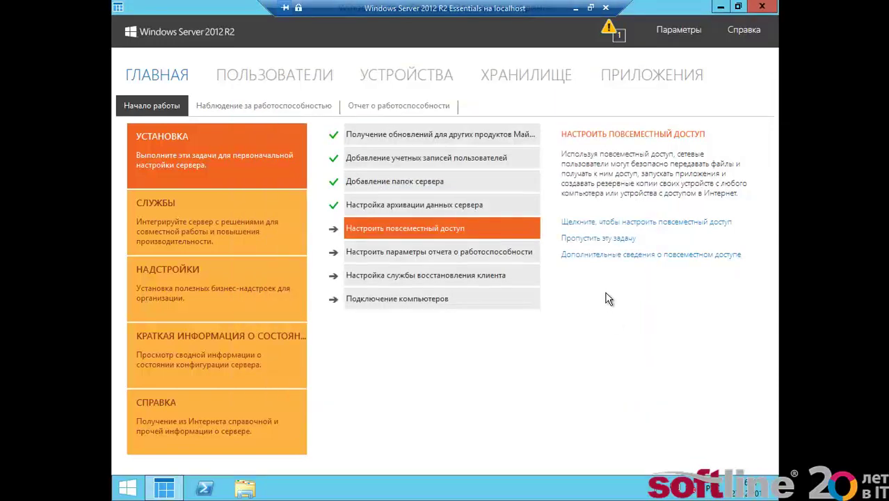
- Skip Anywhere Access, schedule health reports daily, and enable e-mailing them
left_click(596, 238)
left_click(486, 250)
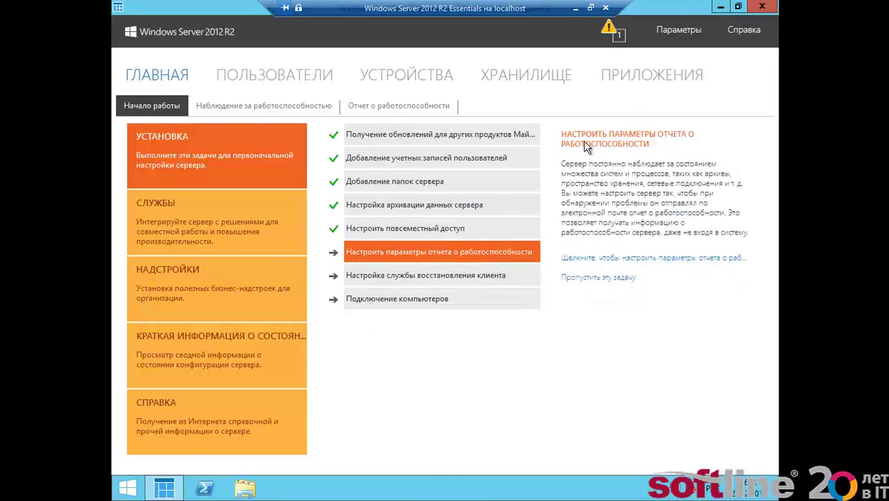
left_click(594, 261)
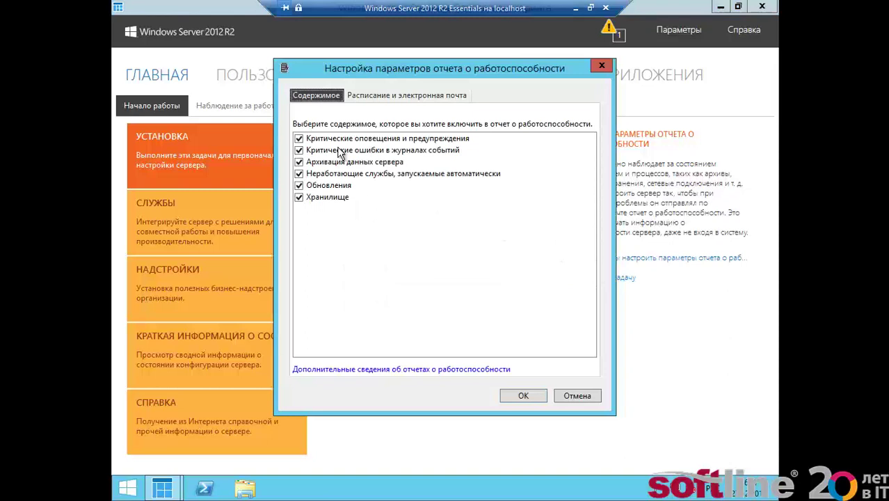
left_click(370, 99)
left_click(354, 128)
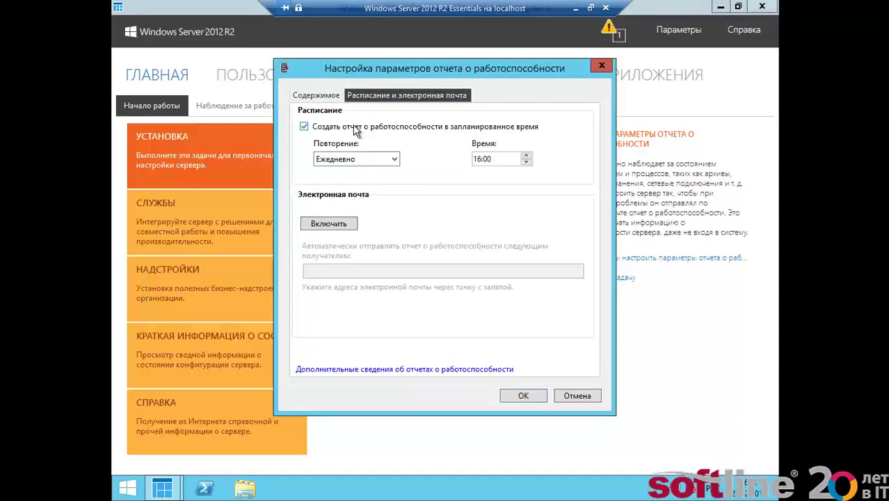
left_click(353, 162)
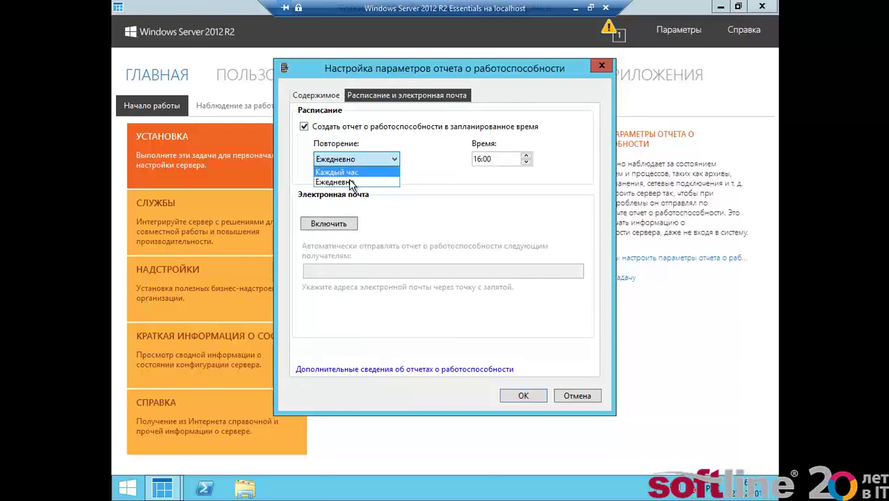
left_click(350, 181)
left_click(329, 223)
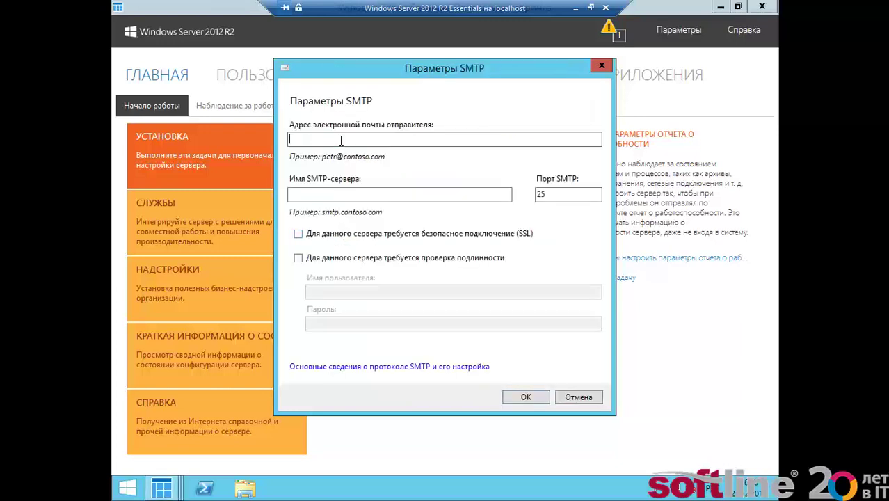
- Enter the sender e-mail address and SMTP server adatumserver on port 25
left_click(341, 140)
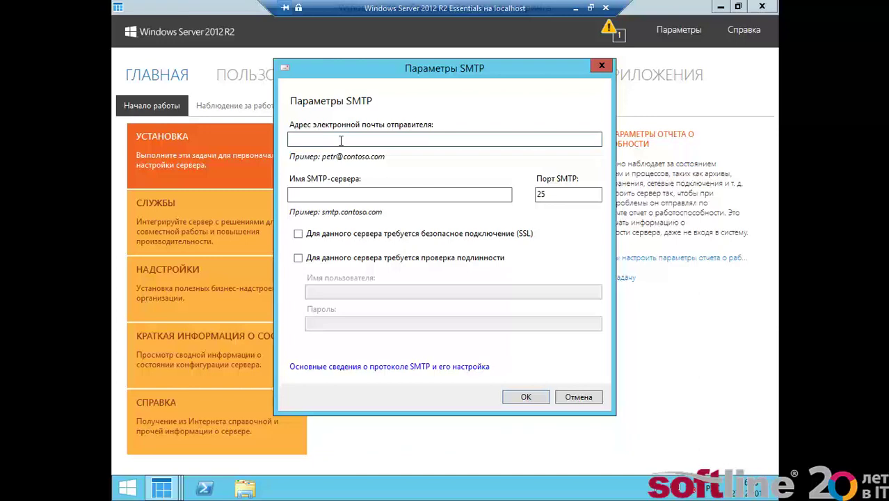
type("ь")
type("ыук")
key("BackSpace")
key("BackSpace")
key("BackSpace")
key("alt+shift")
left_click(289, 194)
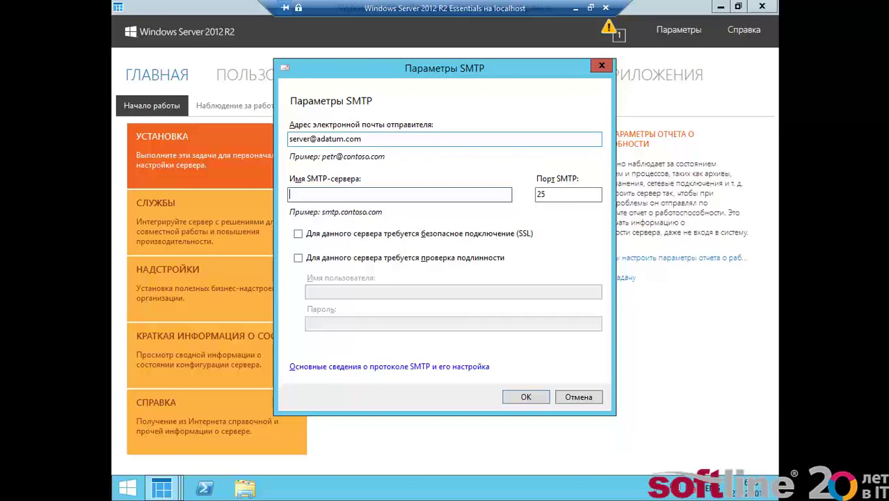
type("adatumserver")
key("Tab")
key("Tab")
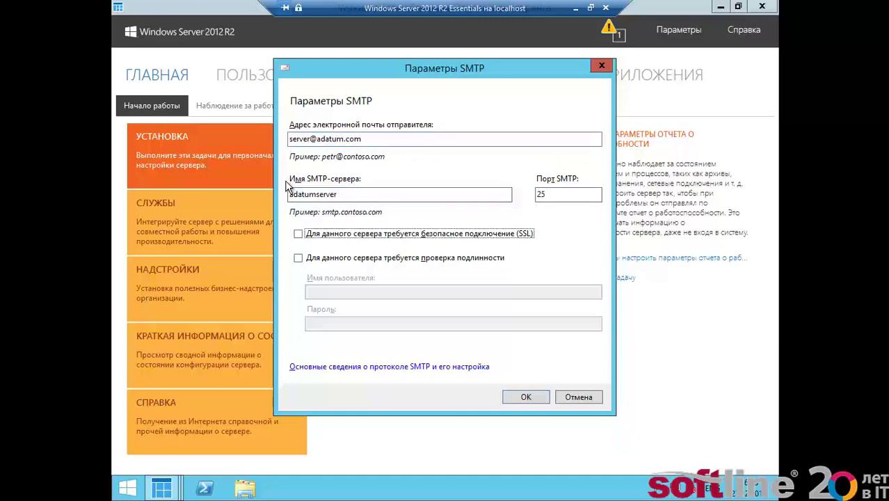
- Require SMTP authentication and enter the domain user name and account password
left_click(298, 257)
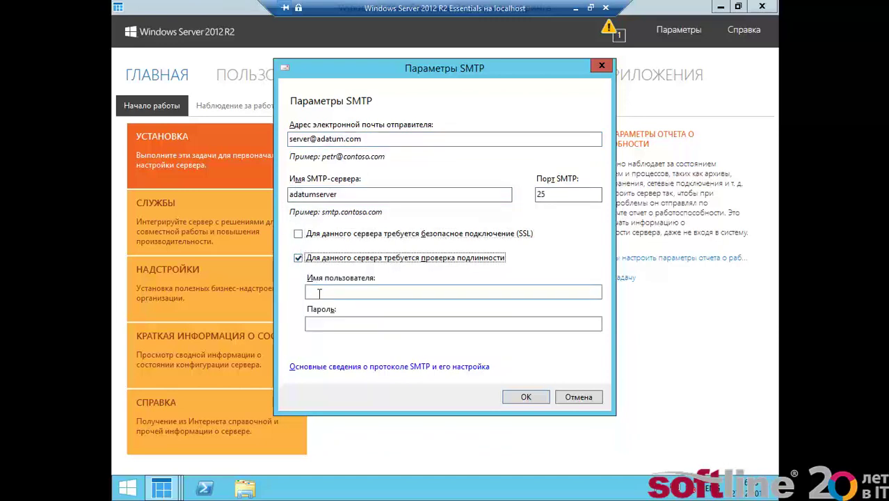
left_click(319, 291)
type("server")
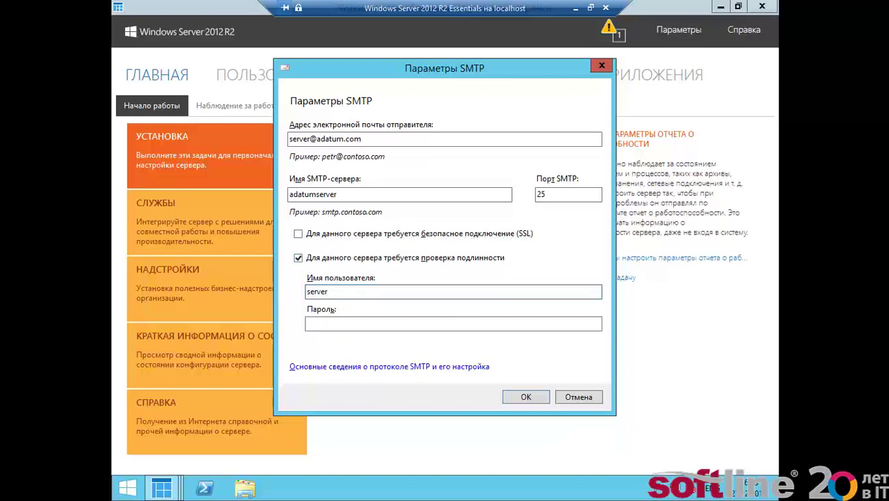
key("Home")
type("adatum\\")
key("Tab")
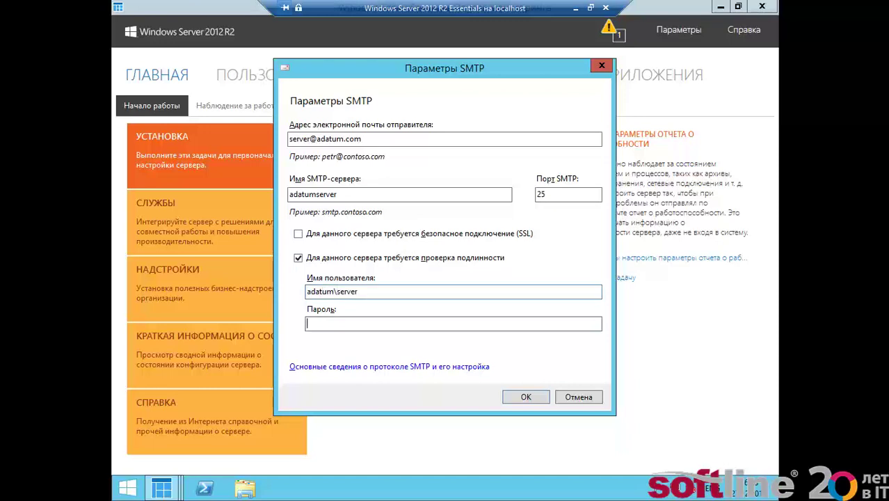
type("Pa$$w0rd")
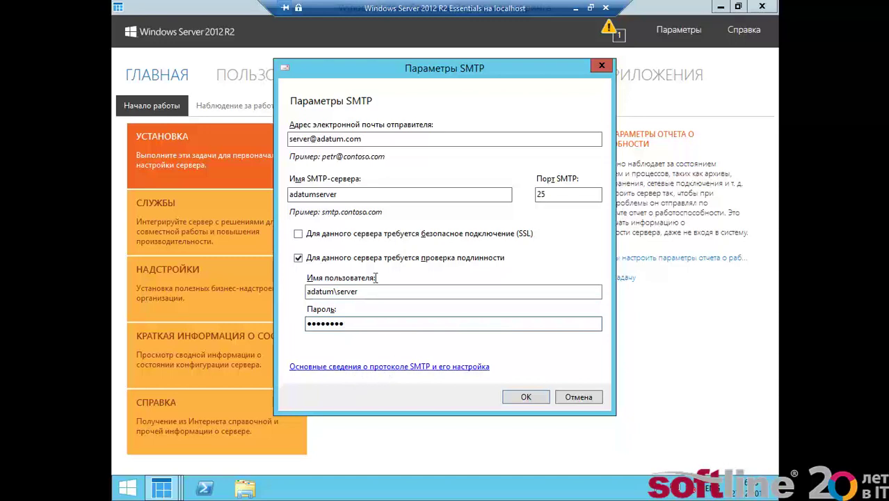
- Save the SMTP settings, add the recipient's e-mail address, then view the client restore task
left_click(518, 397)
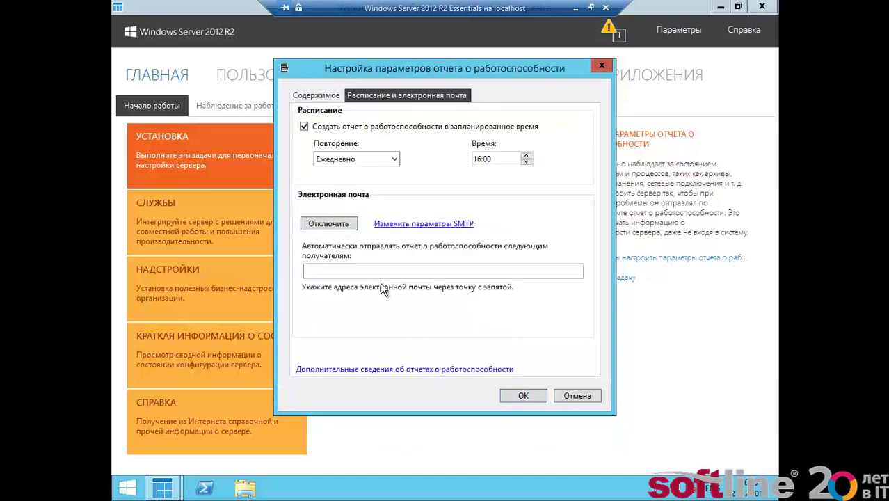
left_click(381, 274)
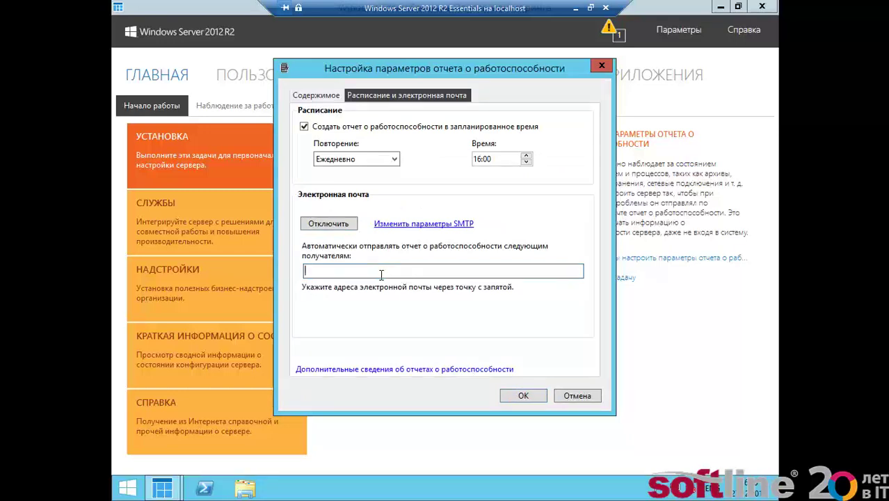
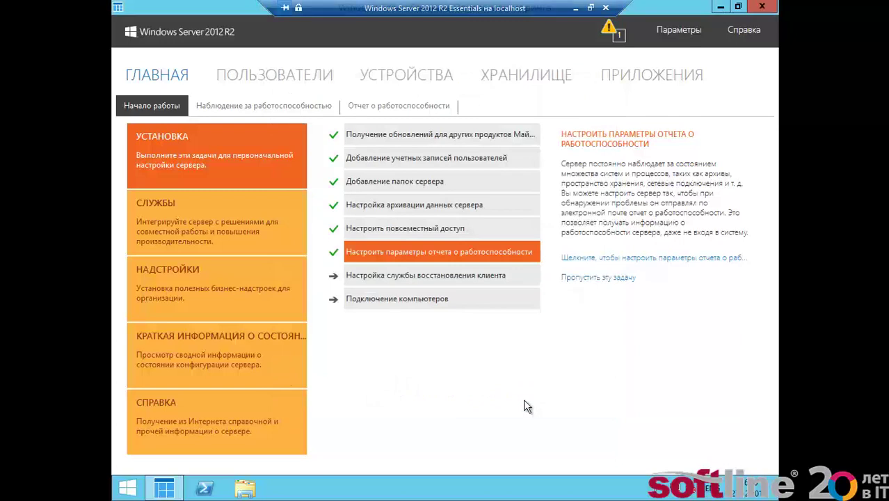
left_click(456, 275)
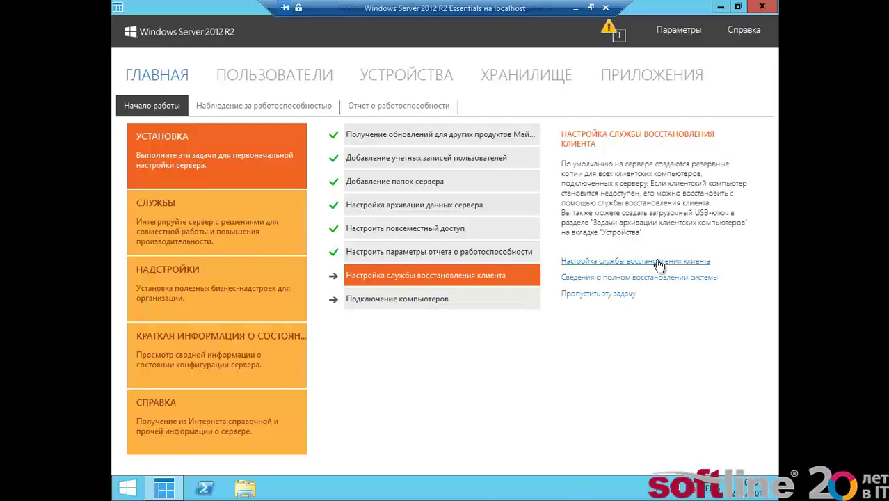
- Skip client restore setup and view the Connect computers task
left_click(607, 298)
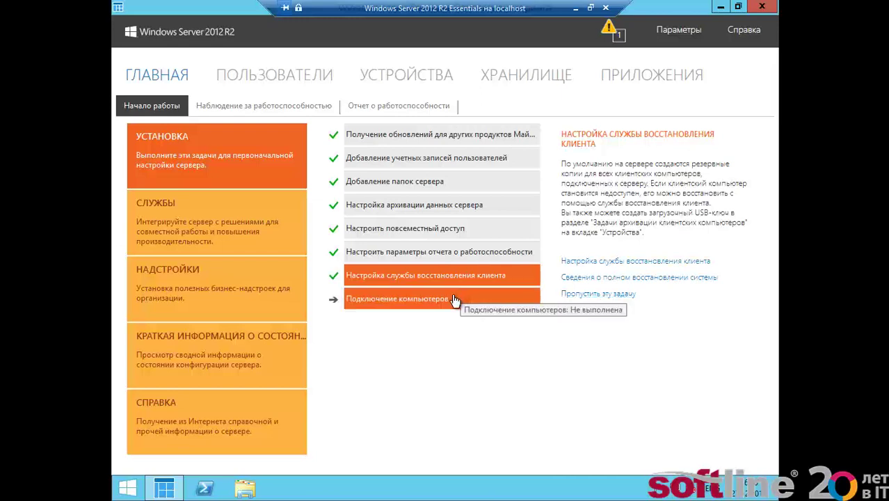
left_click(458, 297)
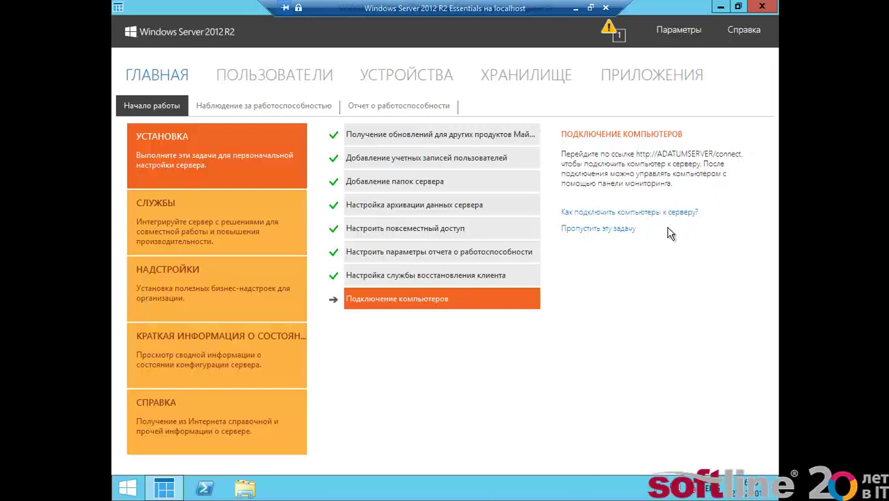
- Launch Internet Explorer with the recommended security and compatibility settings
left_click(122, 490)
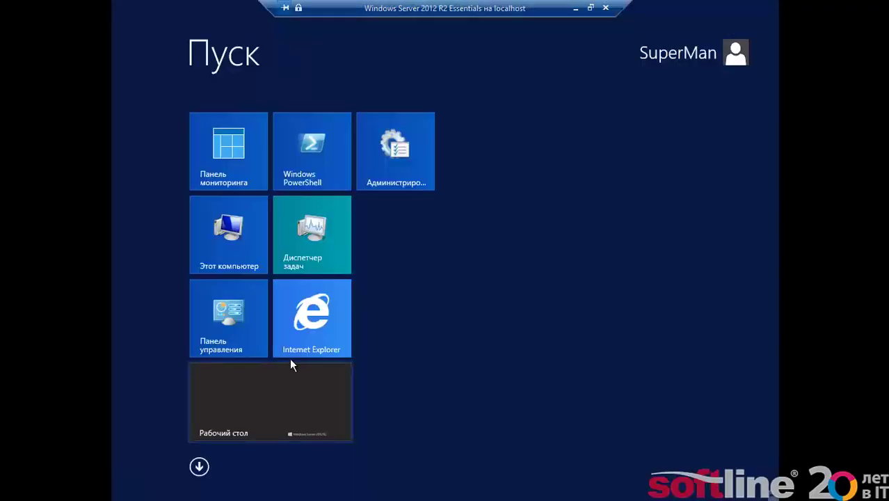
left_click(312, 333)
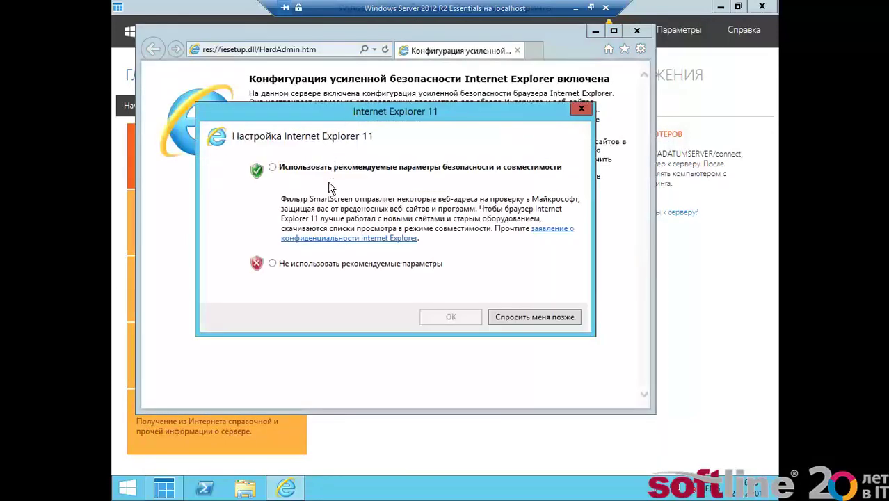
left_click(325, 169)
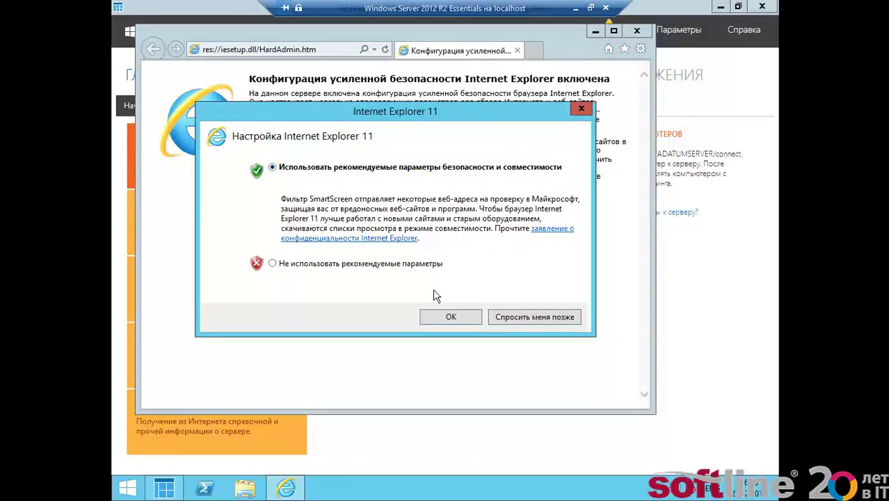
left_click(447, 317)
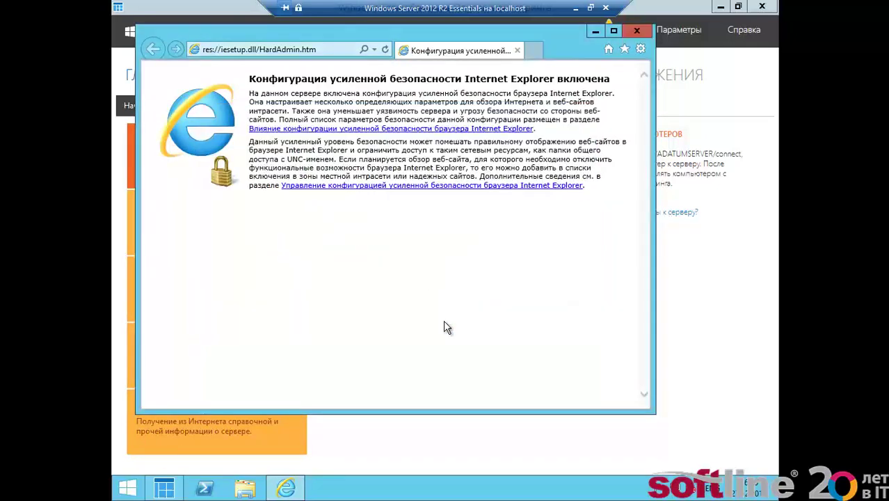
left_click(295, 50)
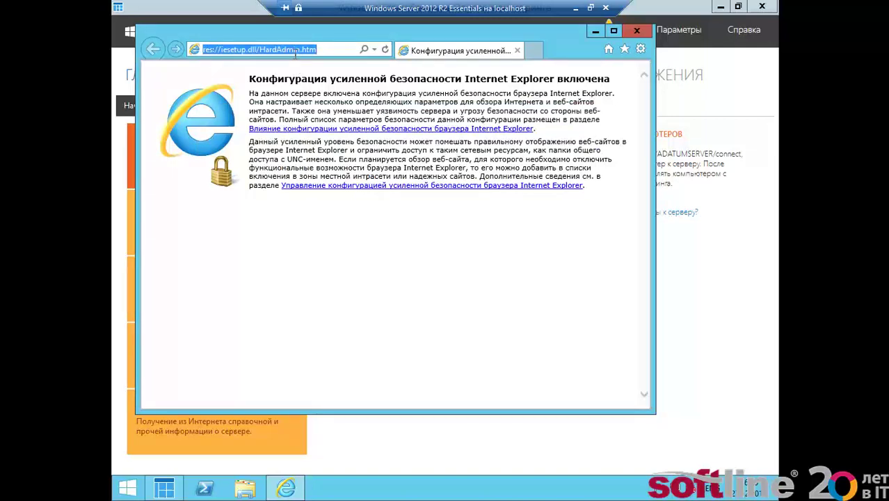
type("http")
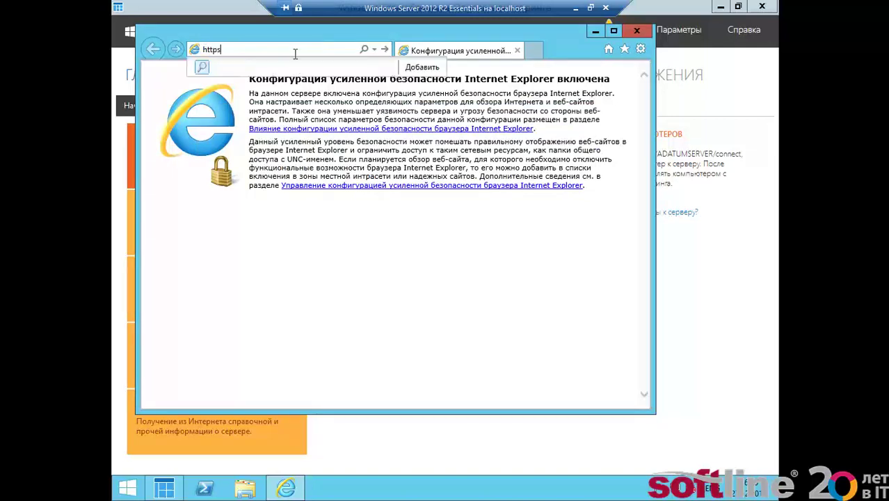
type(":")
left_click_drag(267, 90, 407, 76)
type("//a")
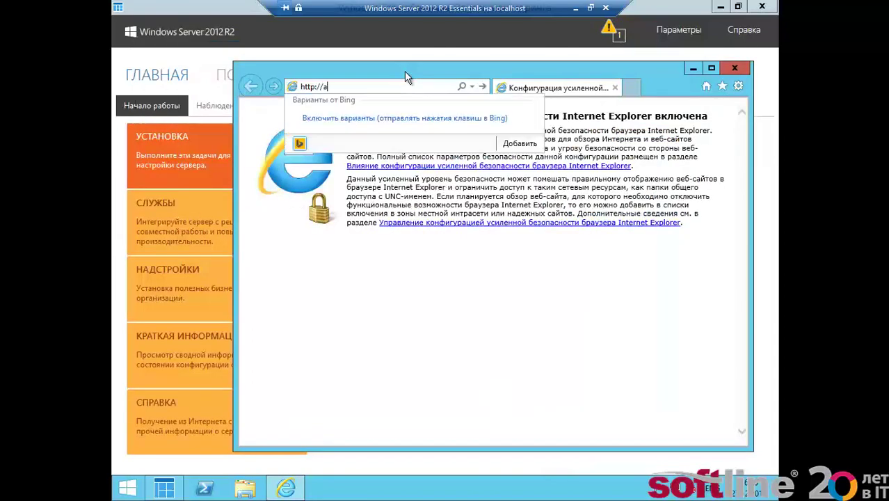
type("datumserver/connect")
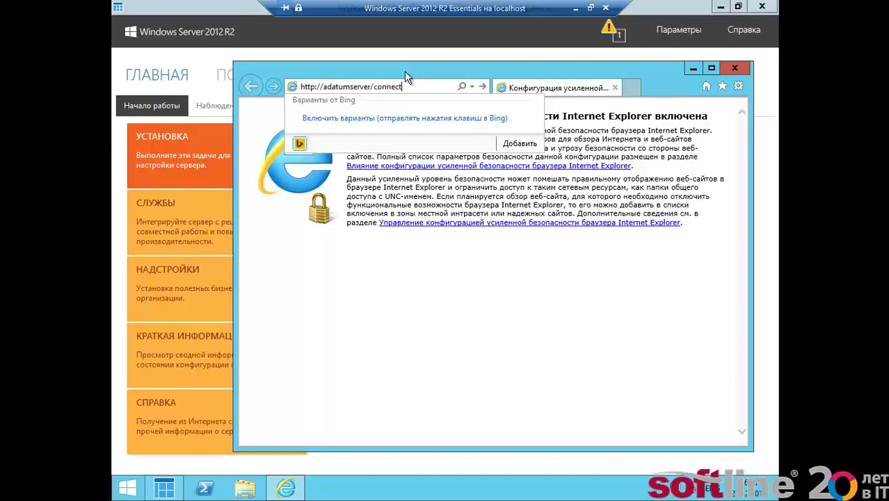
key("Return")
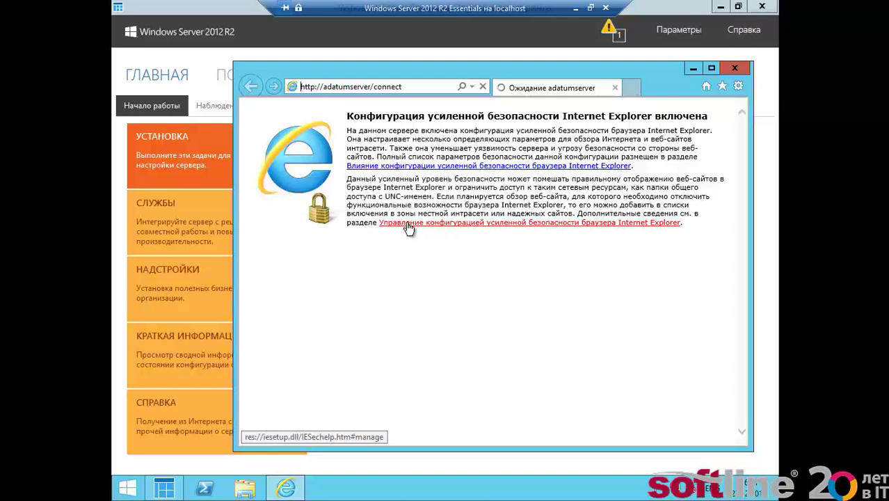
left_click(409, 224)
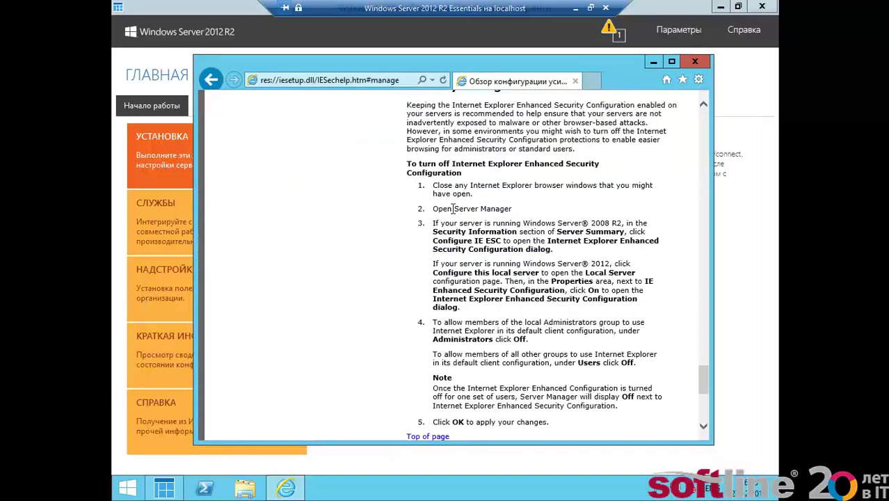
- Launch Server Manager from Start search and go to Local Server
key("super")
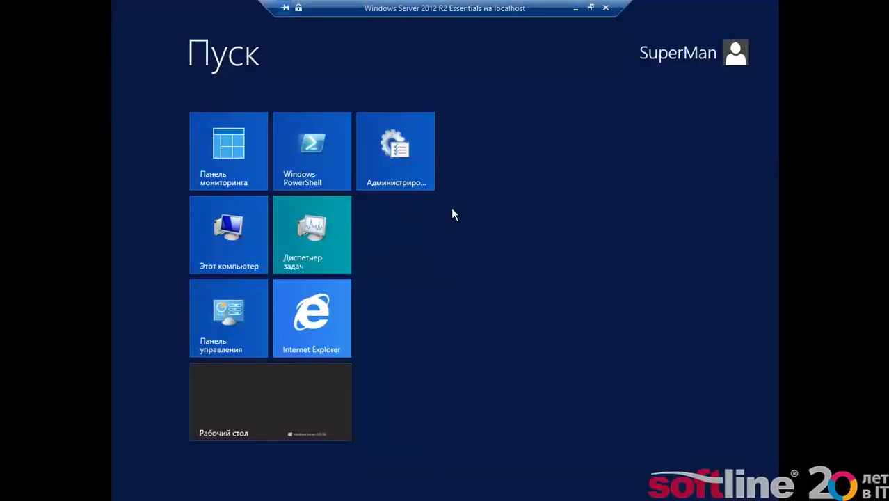
type("serv")
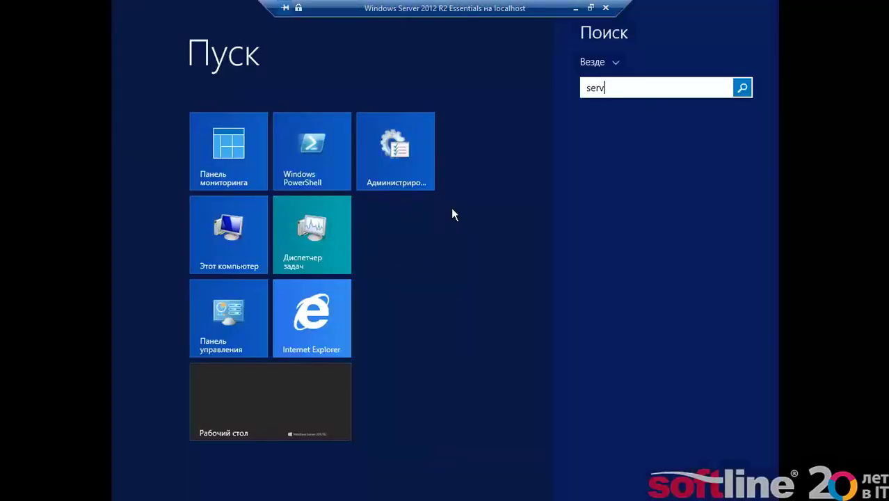
type("erma")
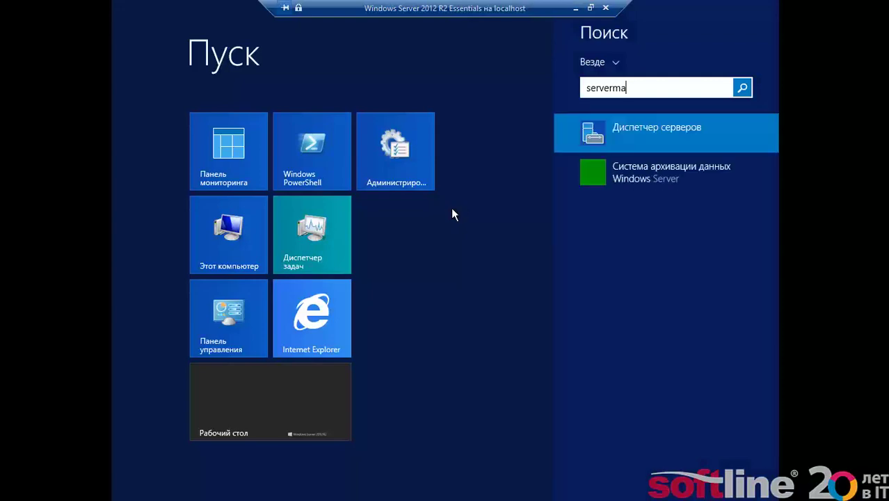
left_click(616, 135)
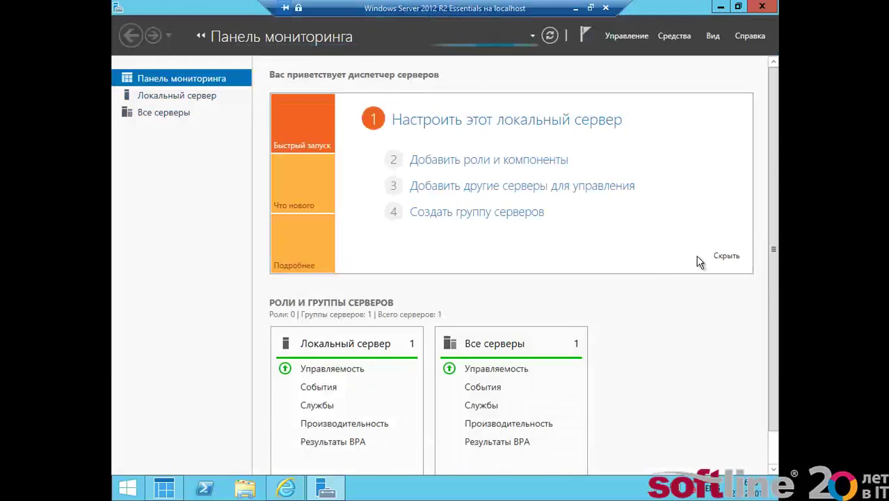
left_click(719, 256)
left_click(171, 97)
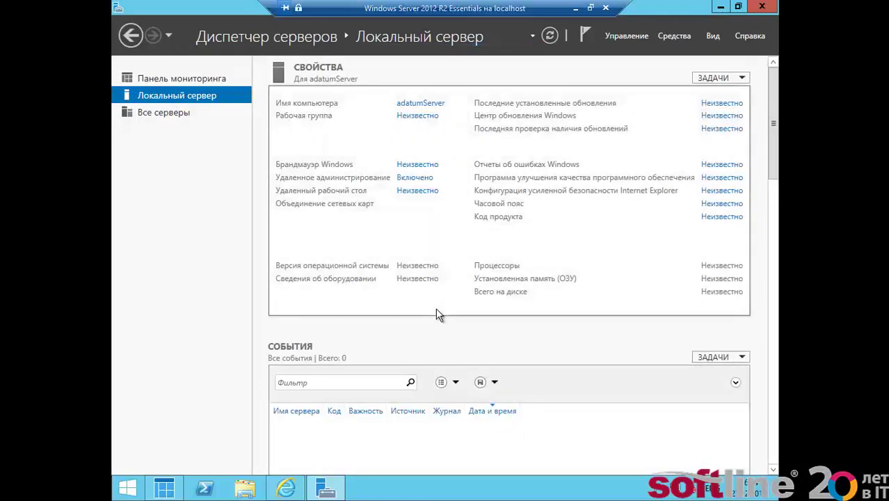
- Turn IE Enhanced Security Configuration off for administrators and users, then return to the browser
left_click(714, 194)
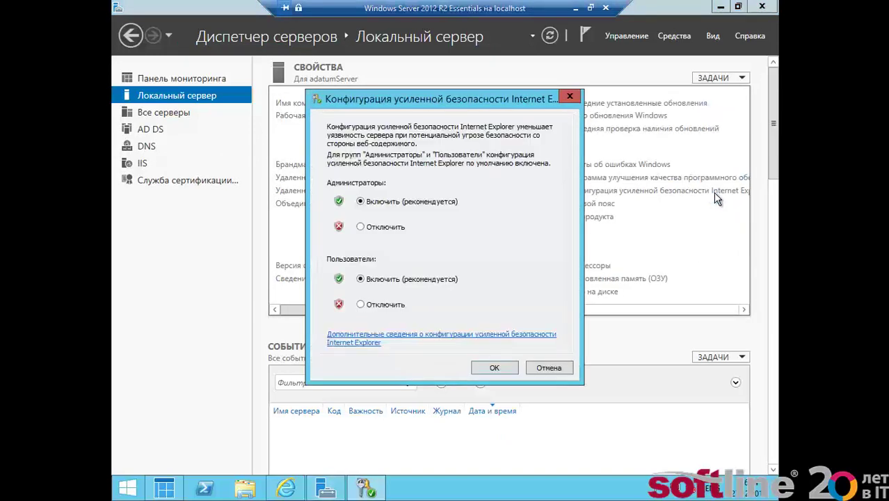
left_click(390, 227)
left_click(376, 303)
left_click(479, 367)
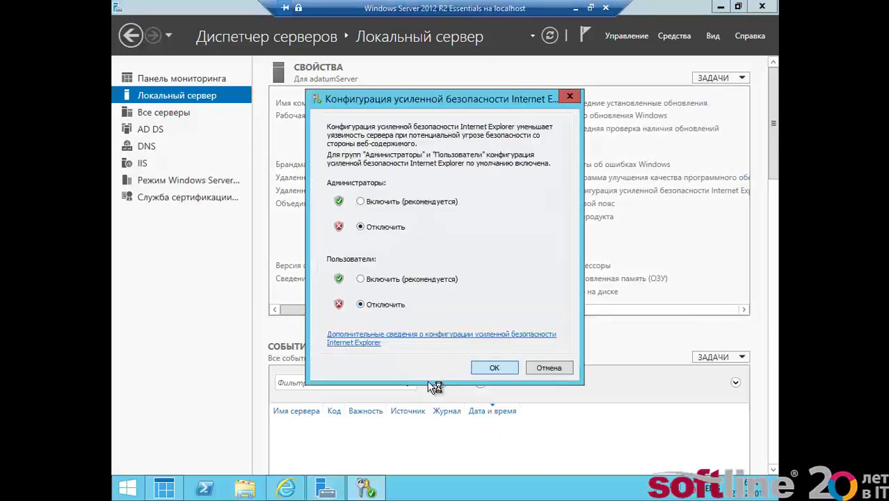
left_click(296, 480)
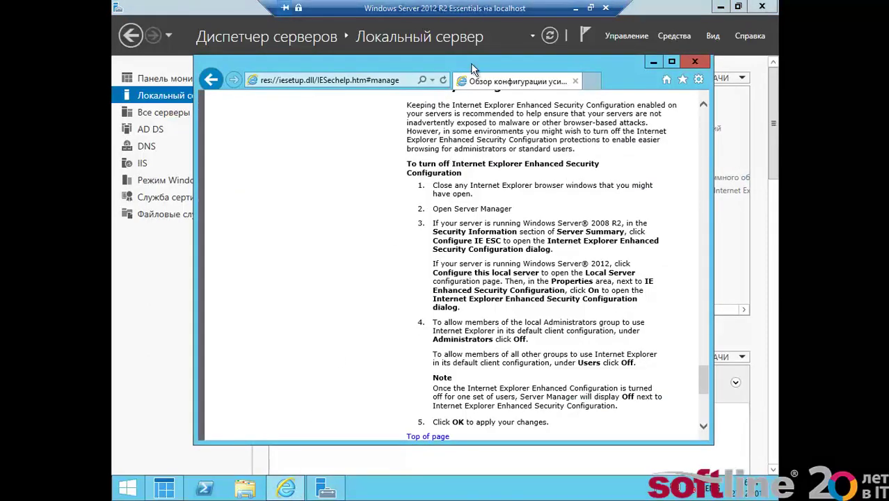
double_click(470, 63)
left_click(339, 26)
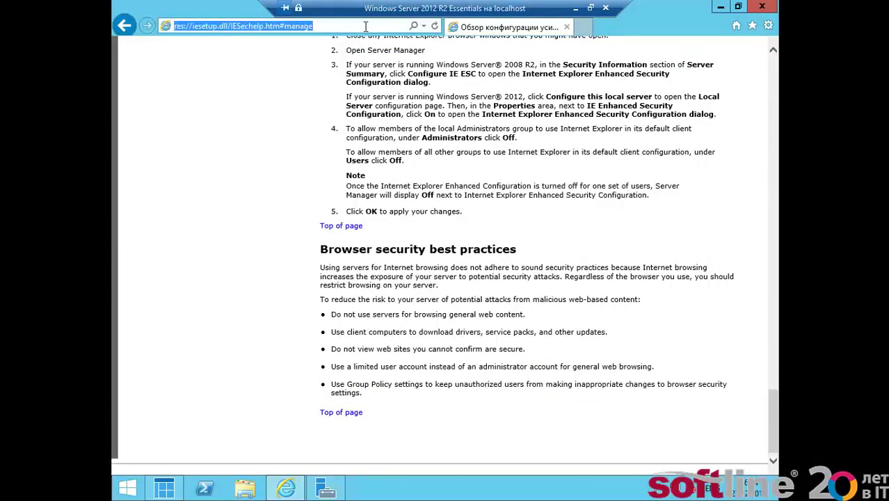
type("htt")
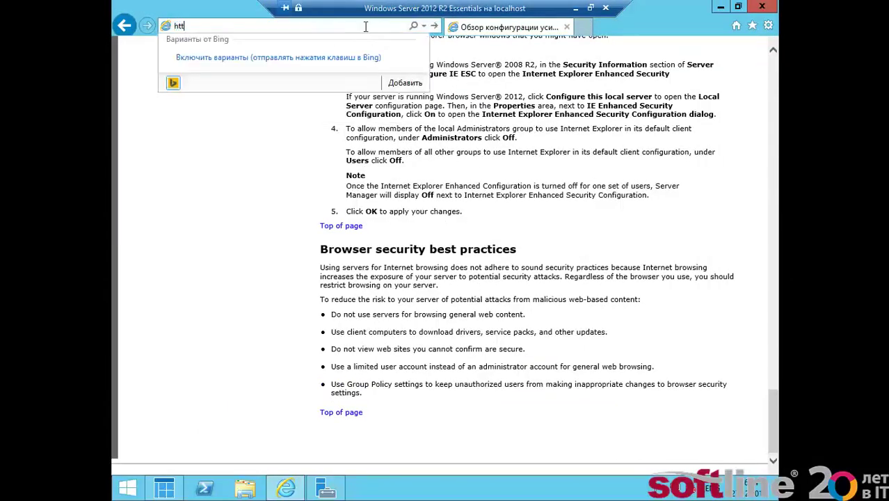
type("p://adatumserver/")
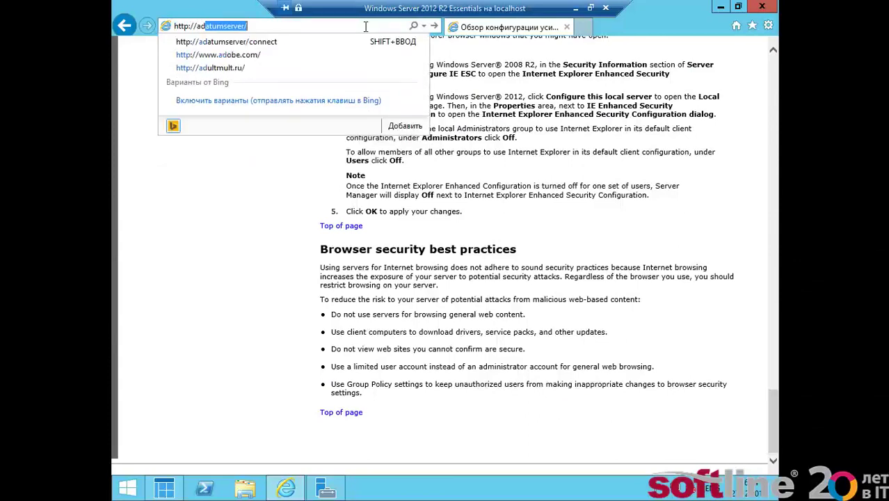
key("Down")
key("Return")
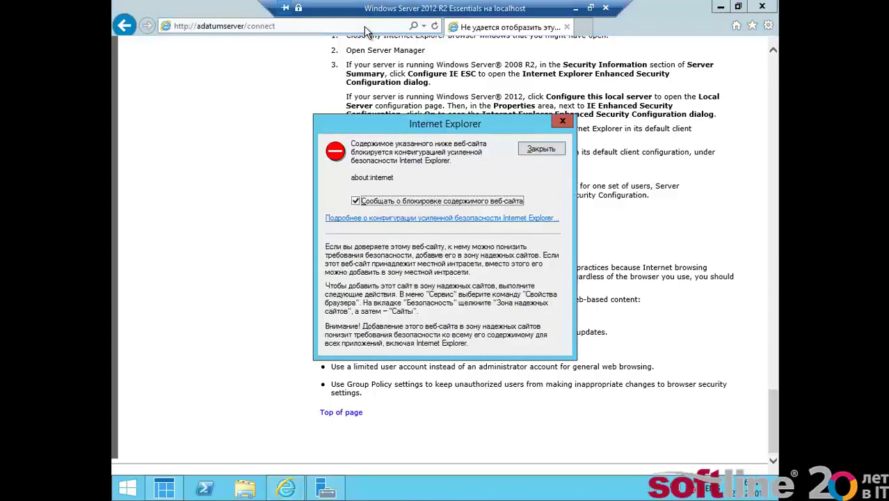
- Dismiss the blocked-content warning, close Internet Explorer, and show the Start screen
left_click(539, 149)
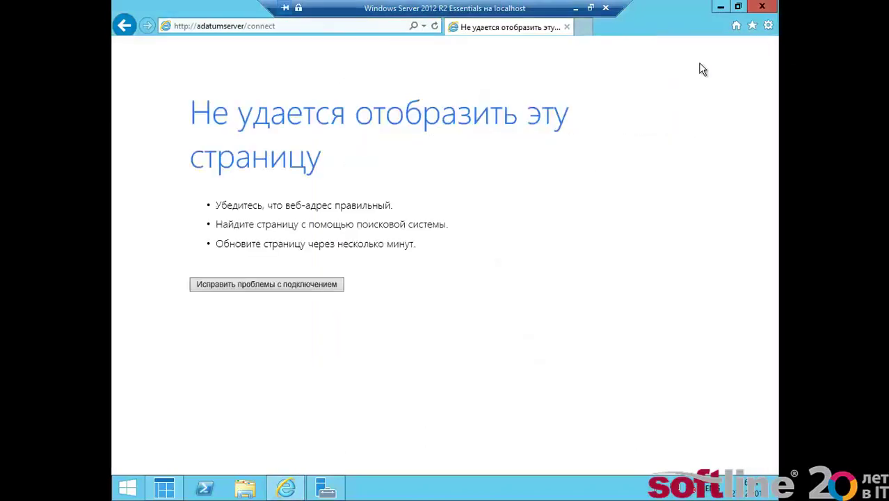
left_click(758, 9)
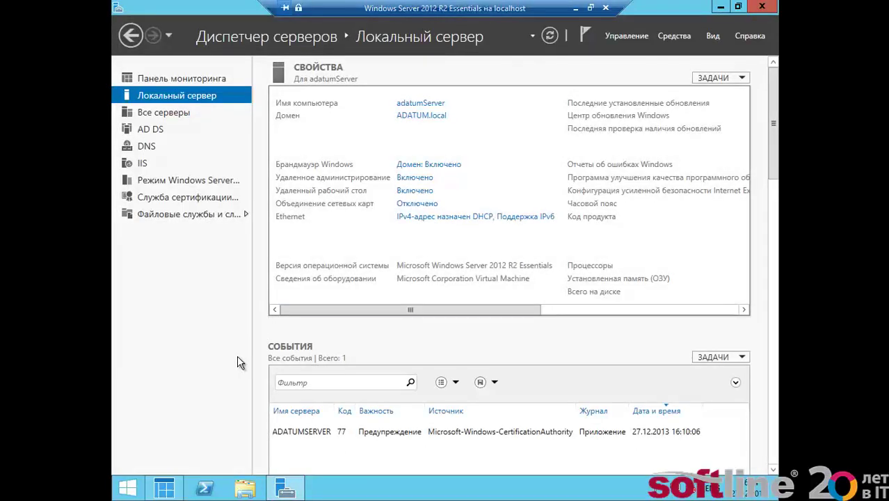
key("super")
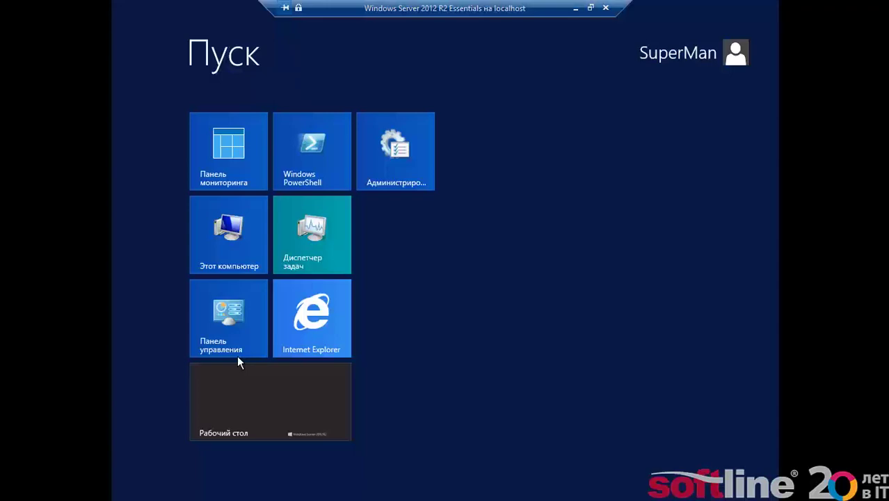
left_click(333, 327)
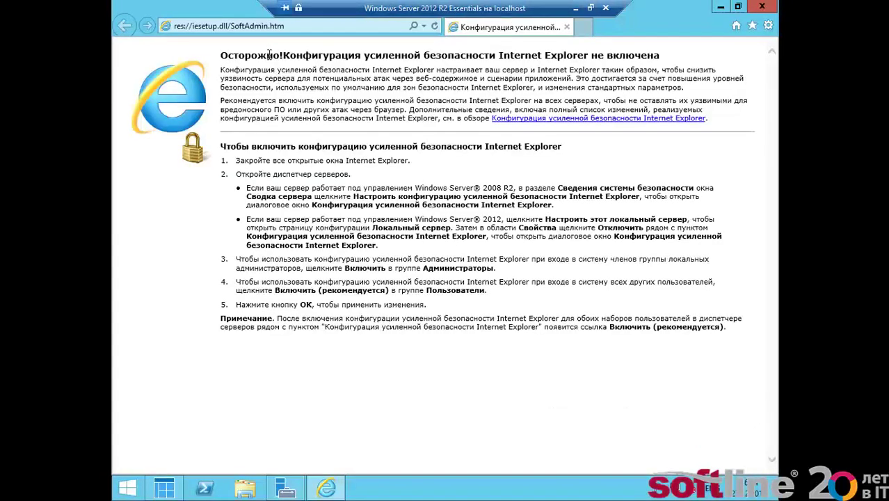
left_click(247, 23)
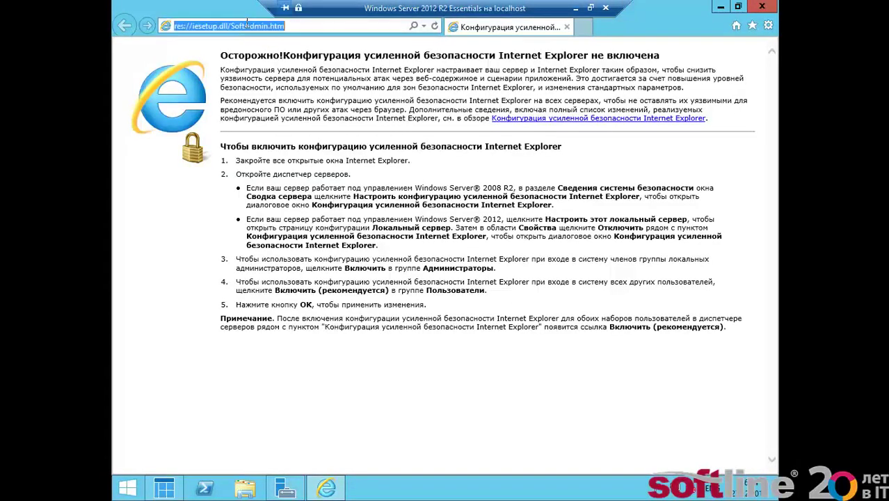
type("a")
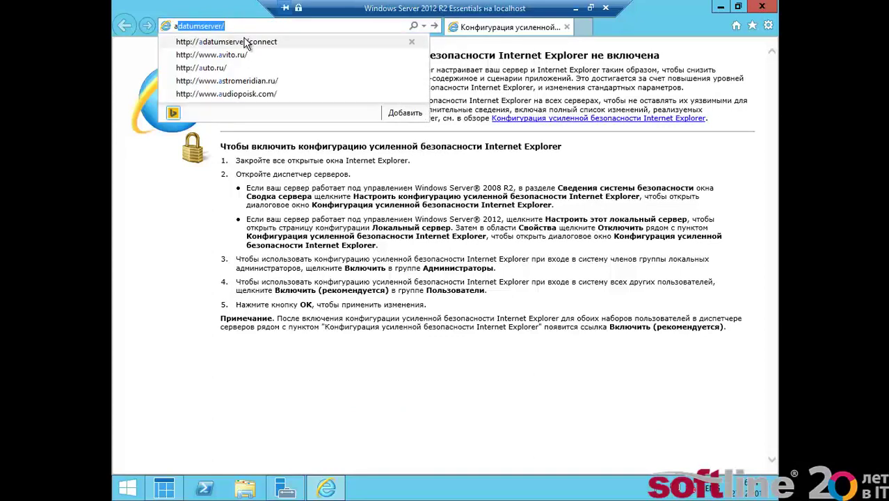
left_click(245, 41)
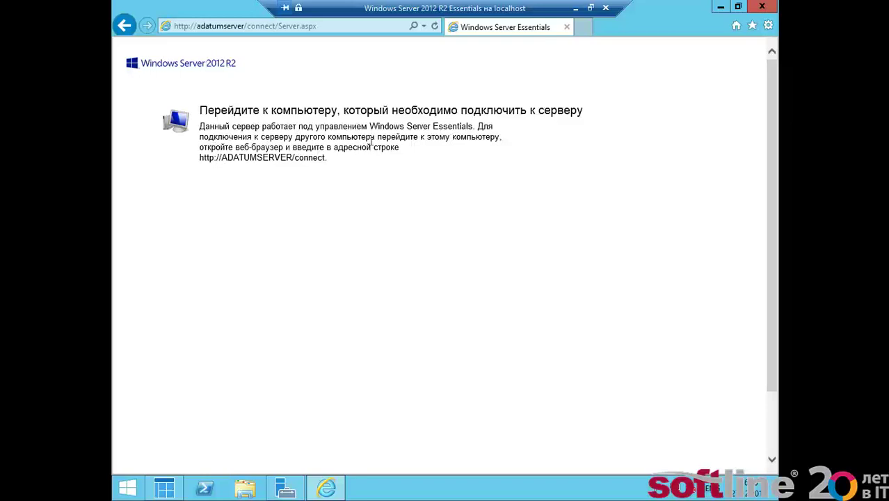
left_click(761, 9)
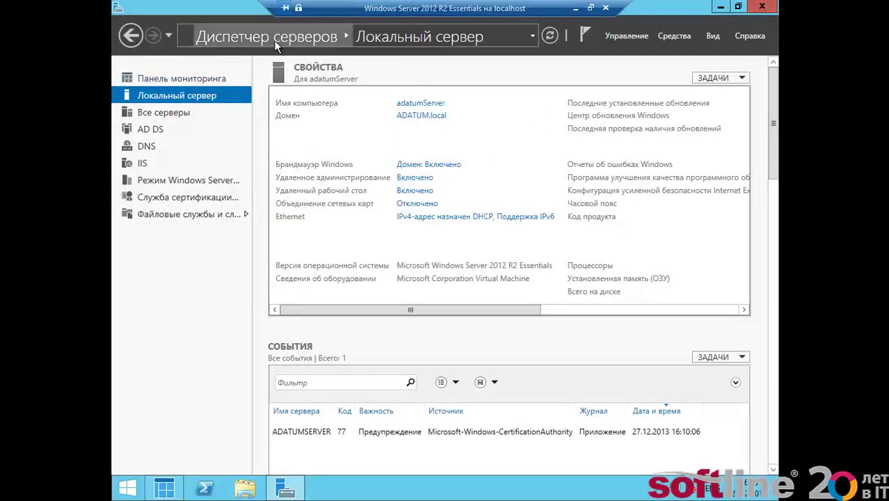
- In the Dashboard, skip the Подключение компьютеров task and show the СЛУЖБЫ (Office 365, Intune, Exchange) integrations
left_click(720, 6)
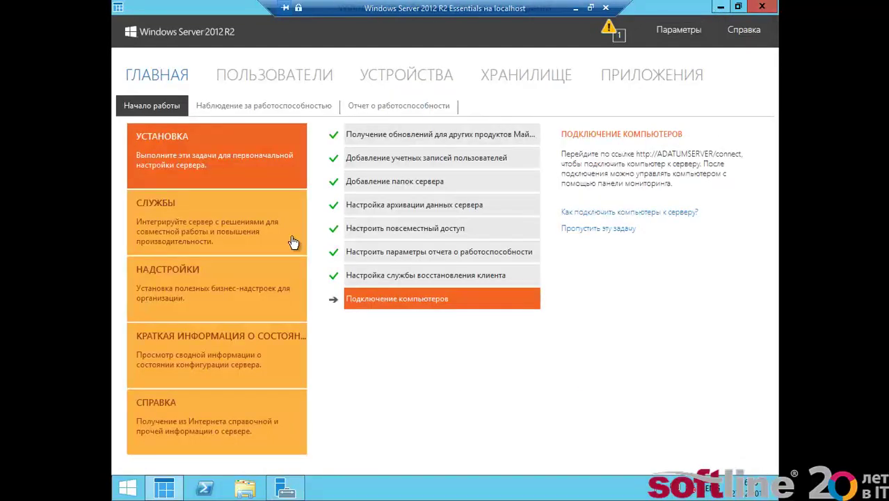
left_click(585, 229)
left_click(178, 221)
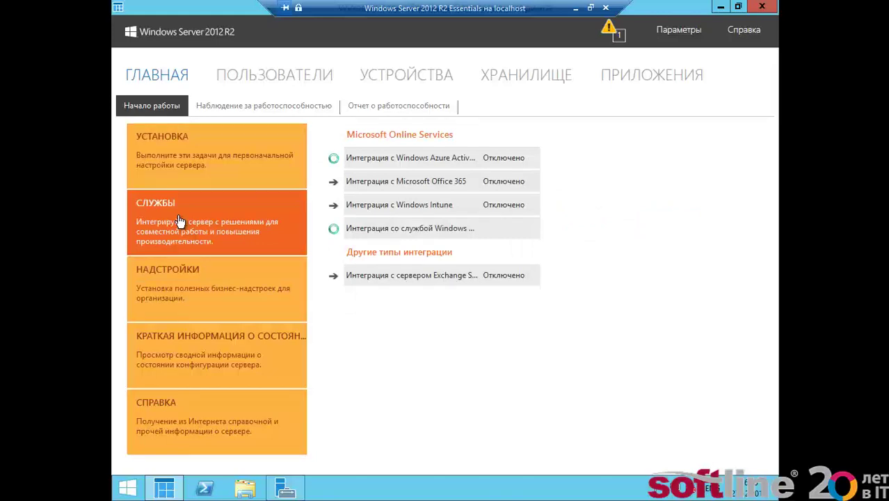